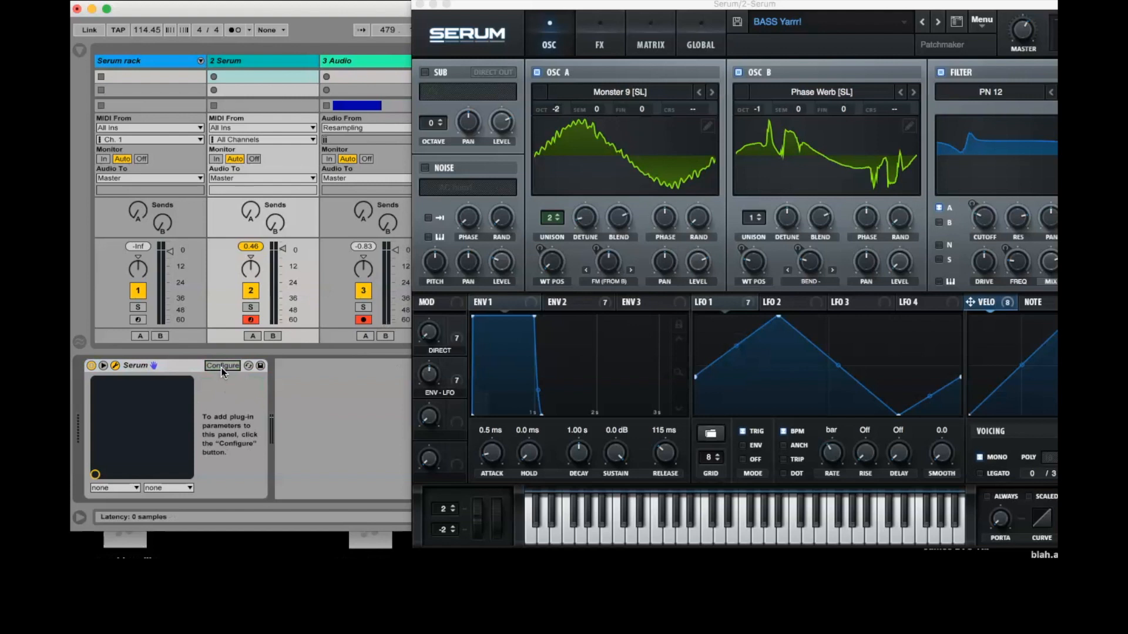
Step: Expose Serum's Macro 2, Env 2 attack, LFO 1 rate, Env 2 decay and Macro 1 as configured device parameters
click(221, 368)
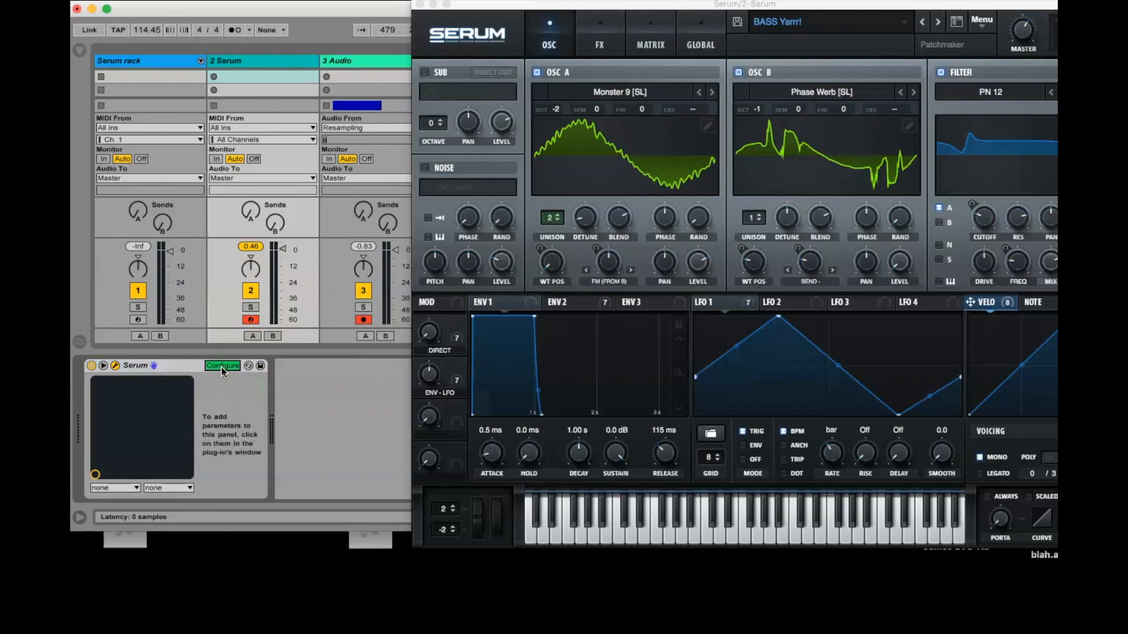
click(429, 375)
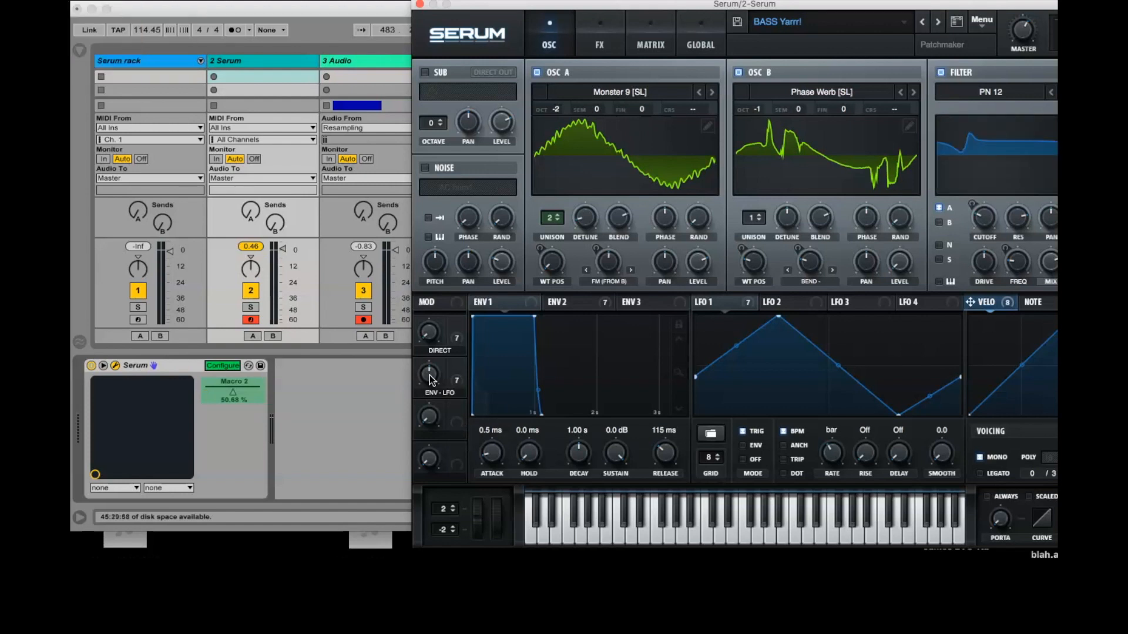
click(579, 301)
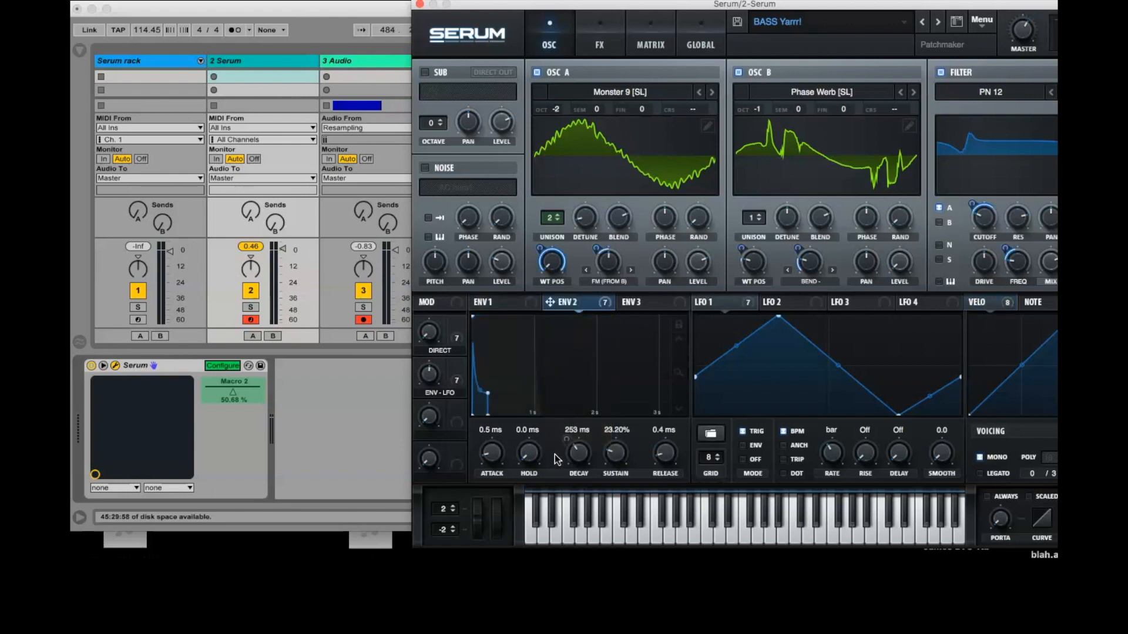
click(494, 456)
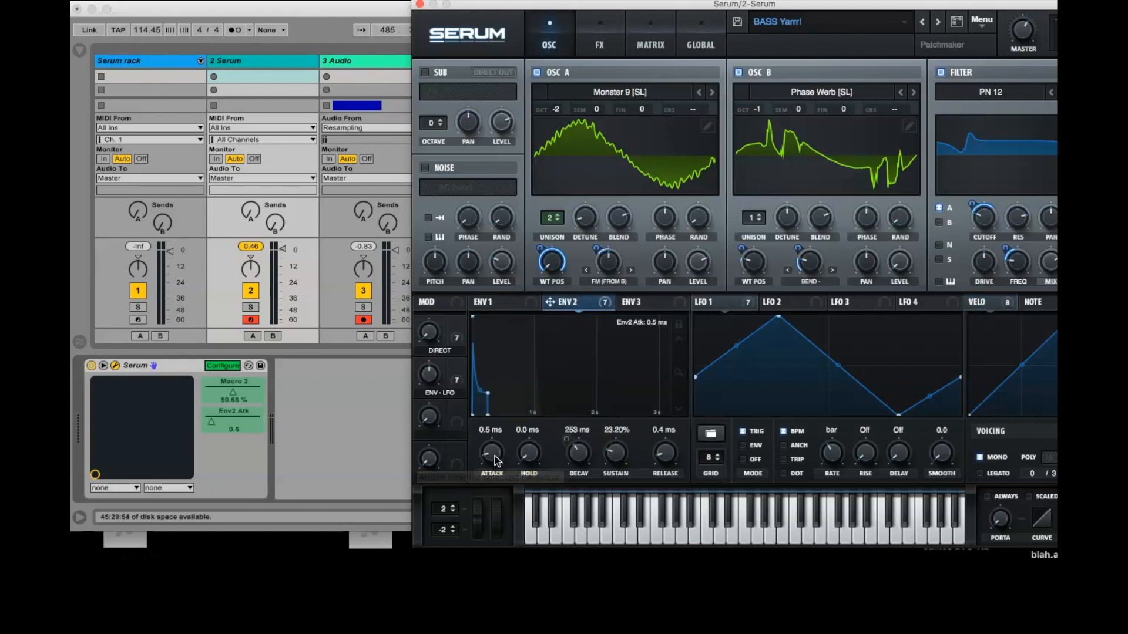
click(832, 456)
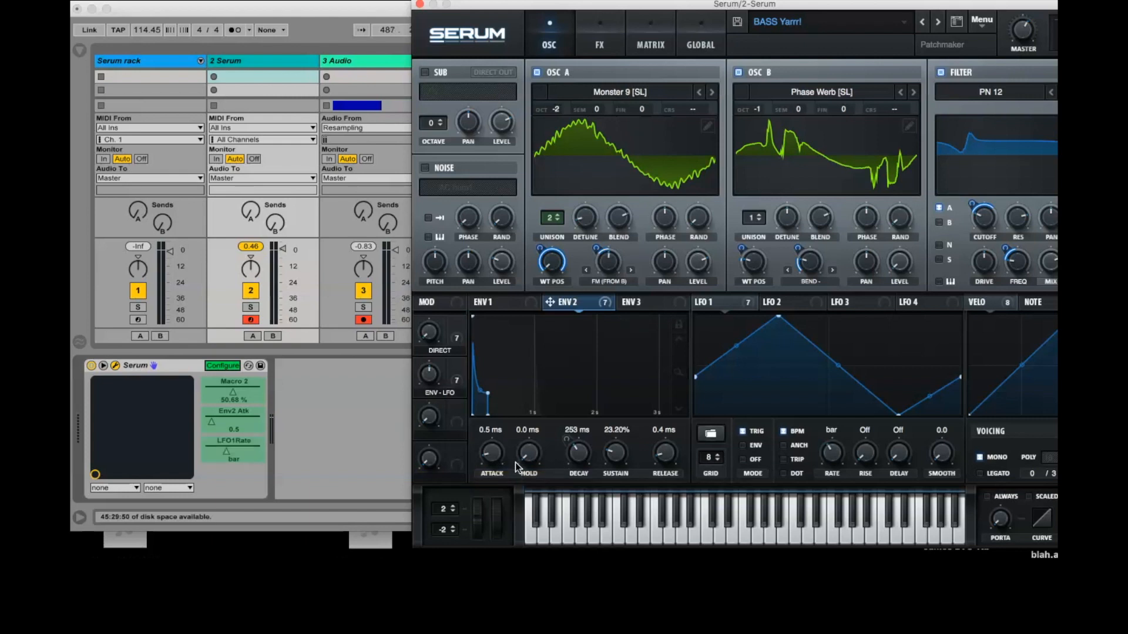
click(579, 456)
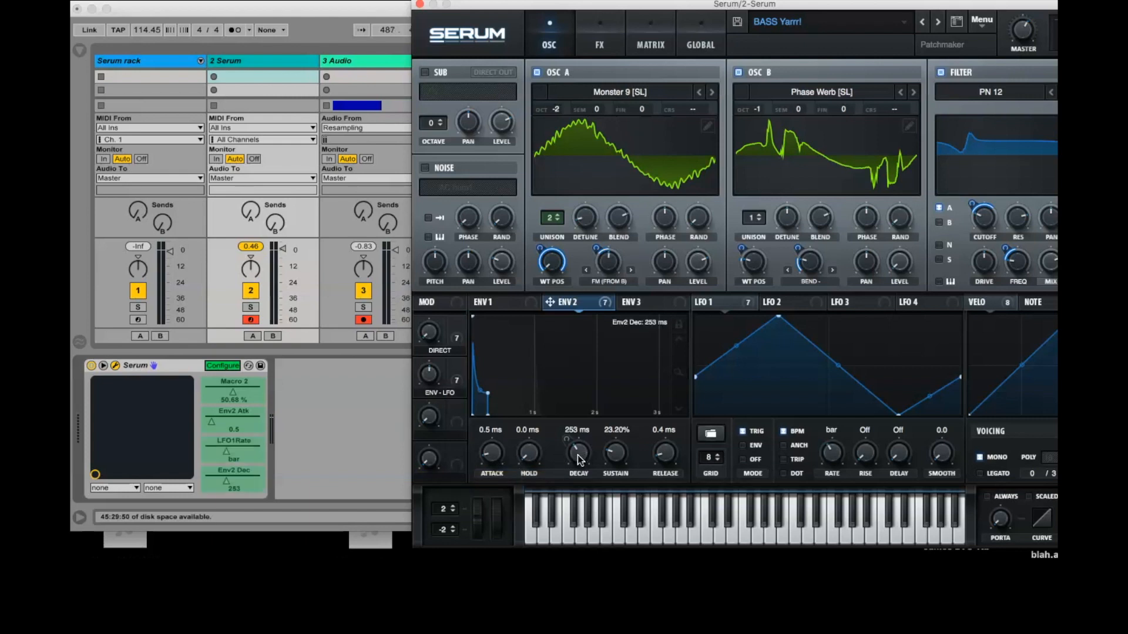
click(432, 335)
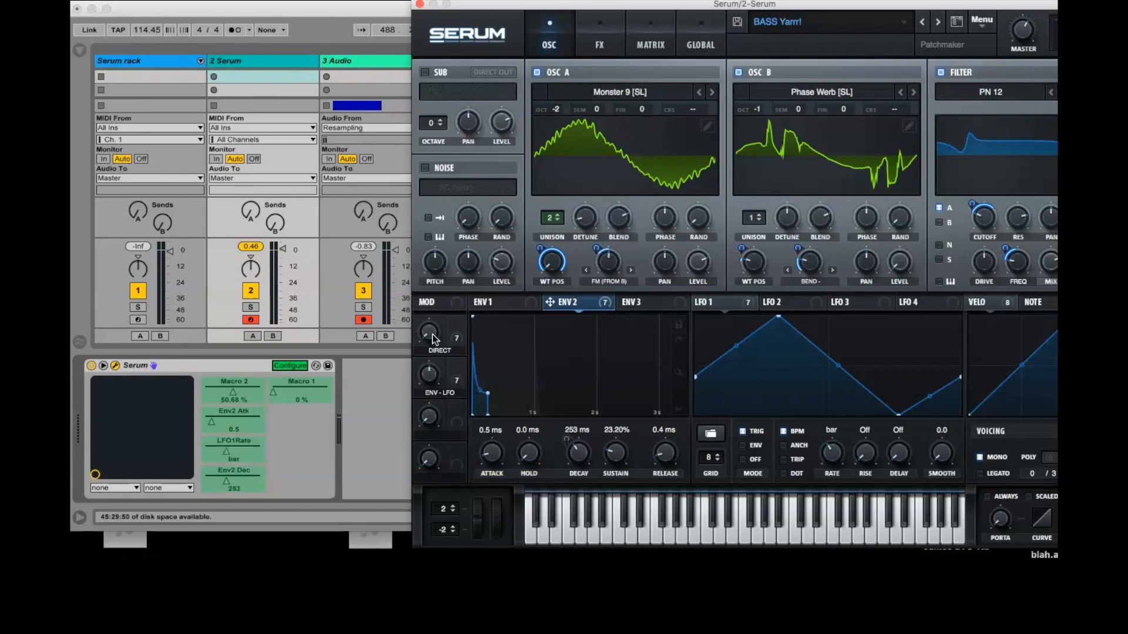
Step: Add the modulation matrix outputs of Env 2 to A WTPos, A Warp, B WTPos and B Warp to the configured parameters
click(606, 49)
click(642, 39)
scroll(996, 173, down, 5)
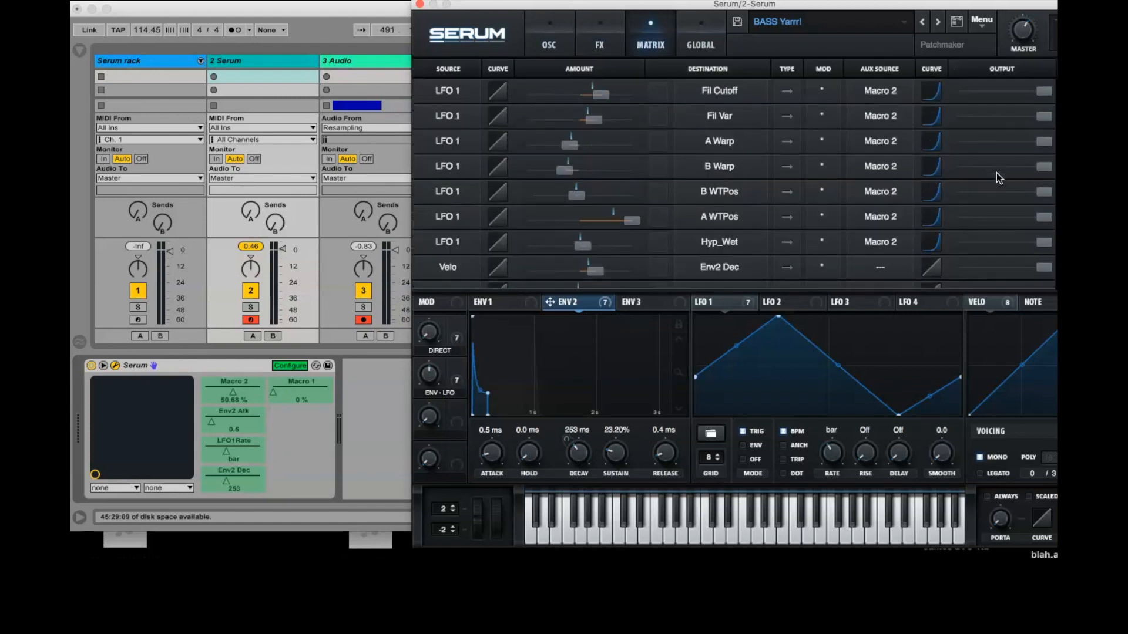
scroll(993, 242, down, 6)
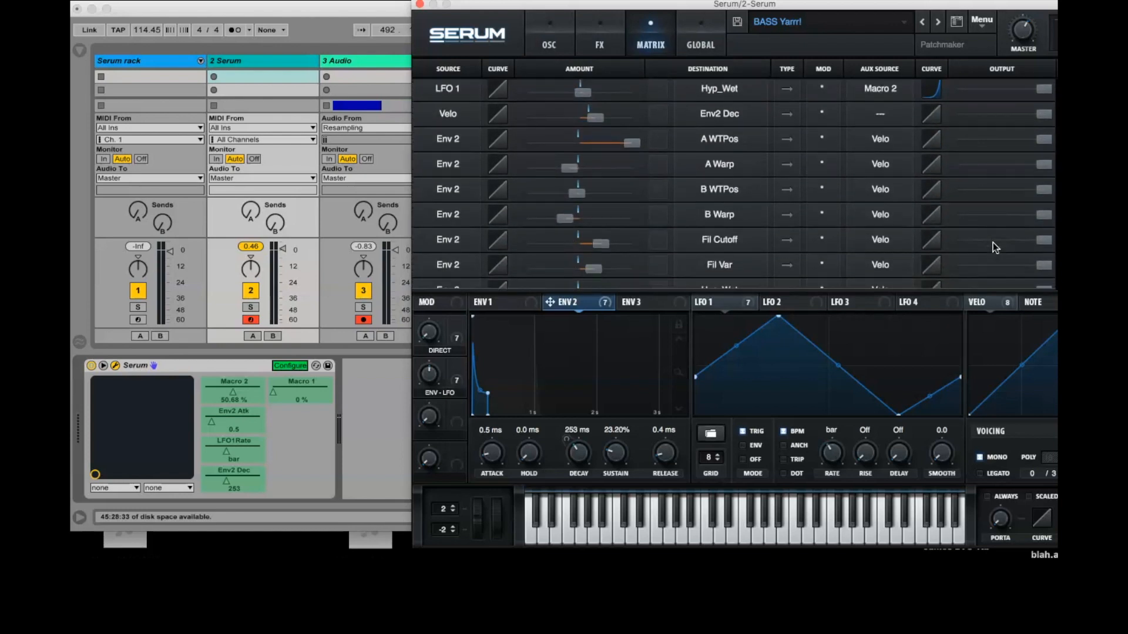
click(1008, 188)
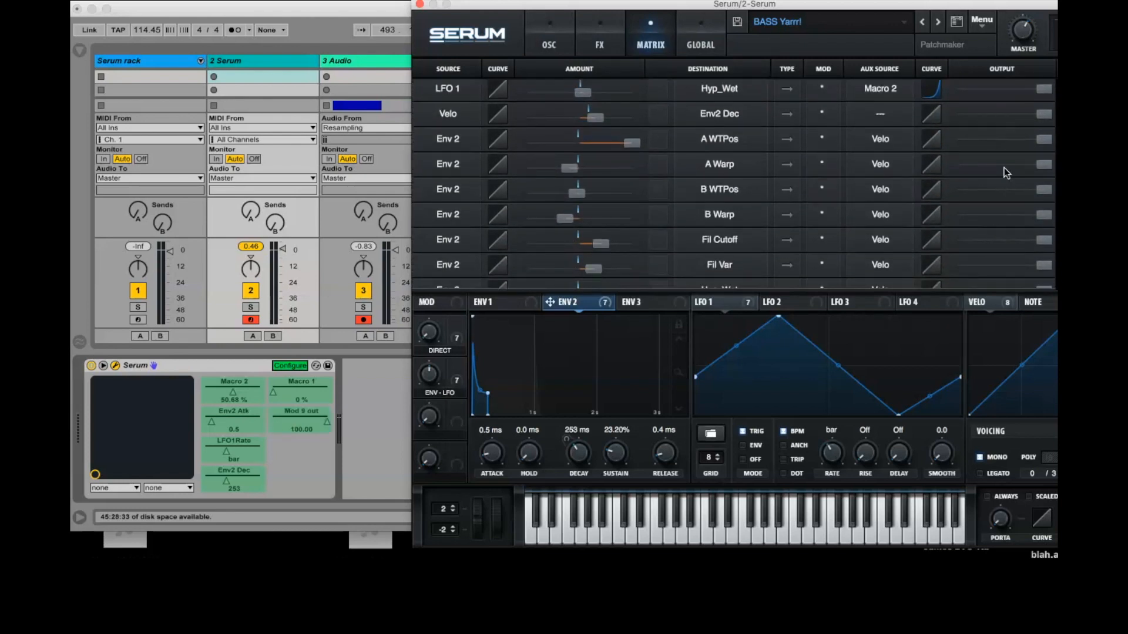
click(1002, 168)
click(1002, 189)
click(1002, 213)
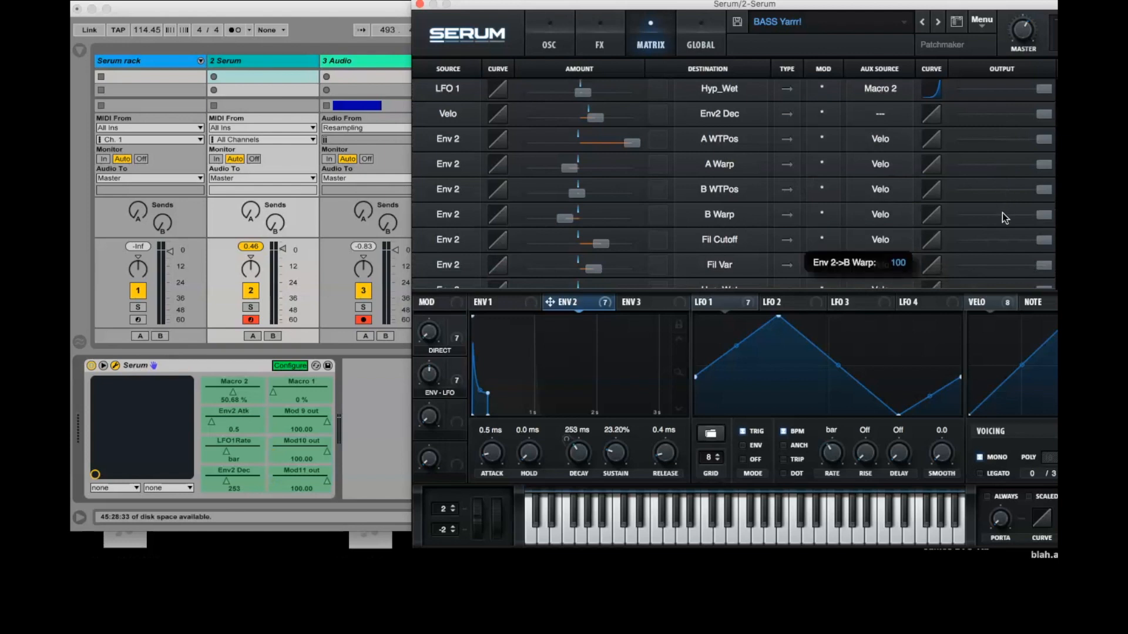
Step: Add the Env 2 matrix outputs for Fil Cutoff, Fil Var and Hyp_Wet, then finish configuring and close the Serum window
click(1008, 246)
click(1007, 263)
scroll(1007, 263, down, 1)
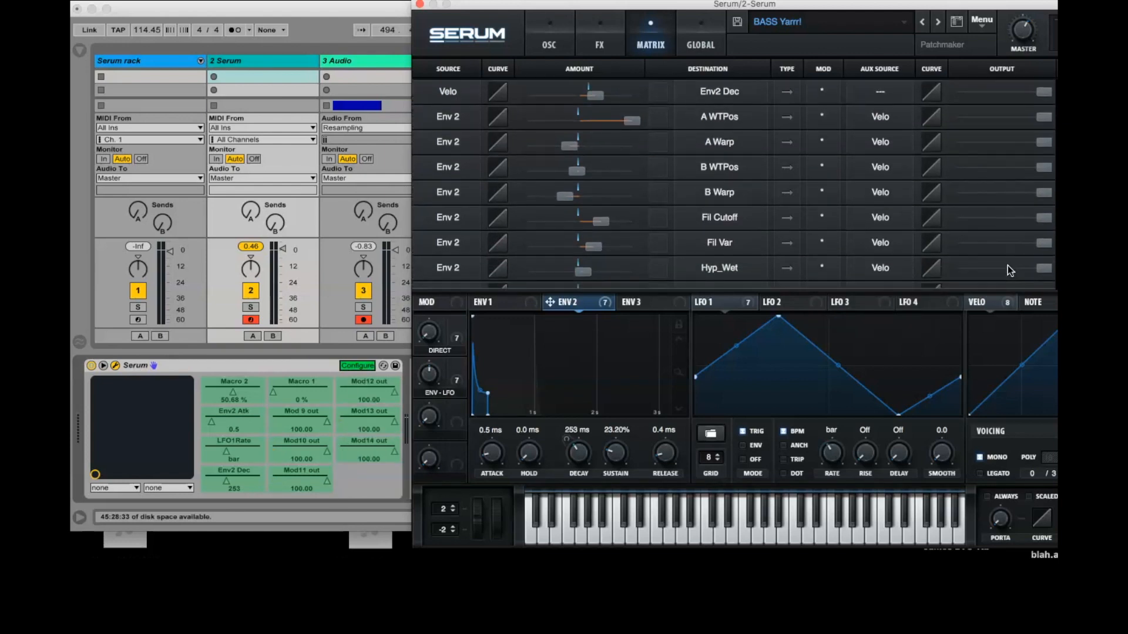
click(1007, 269)
scroll(1007, 264, down, 1)
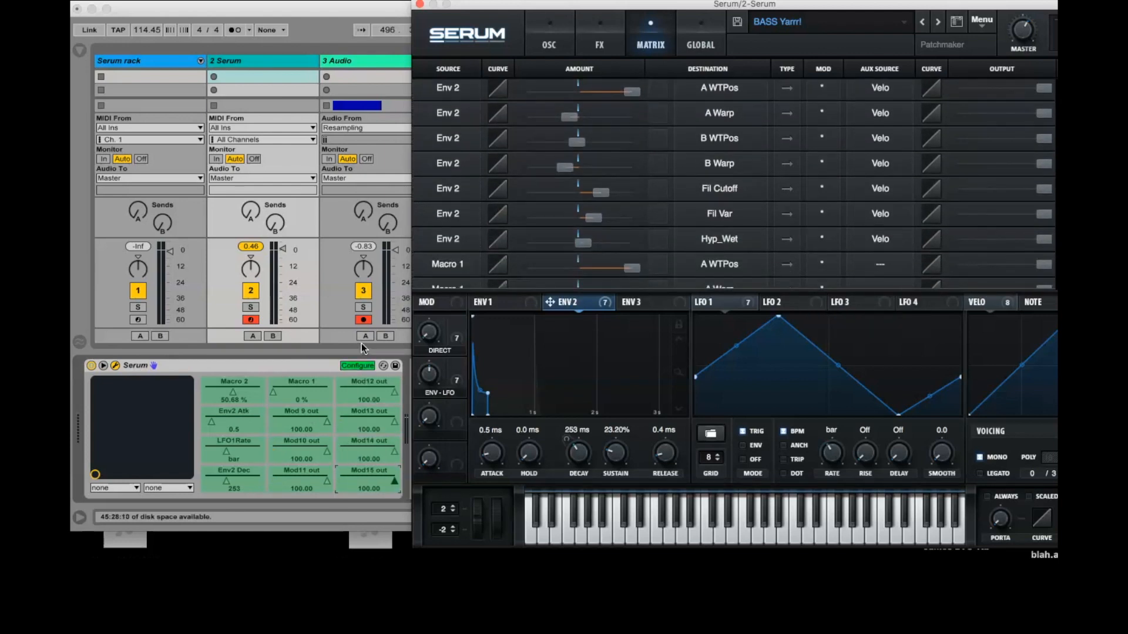
click(357, 365)
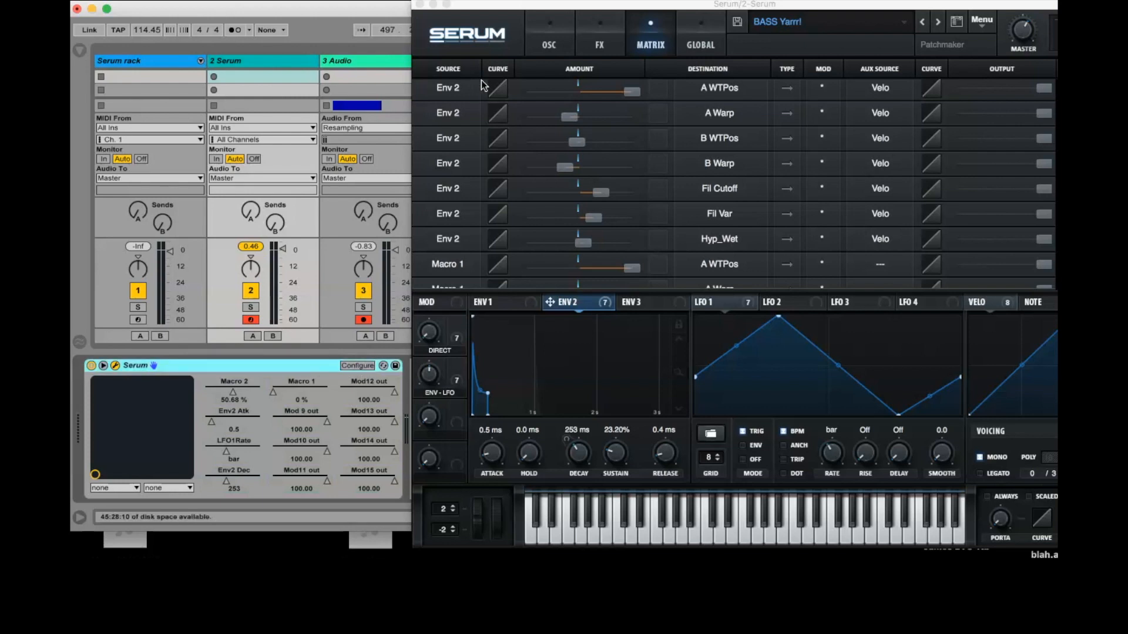
click(419, 4)
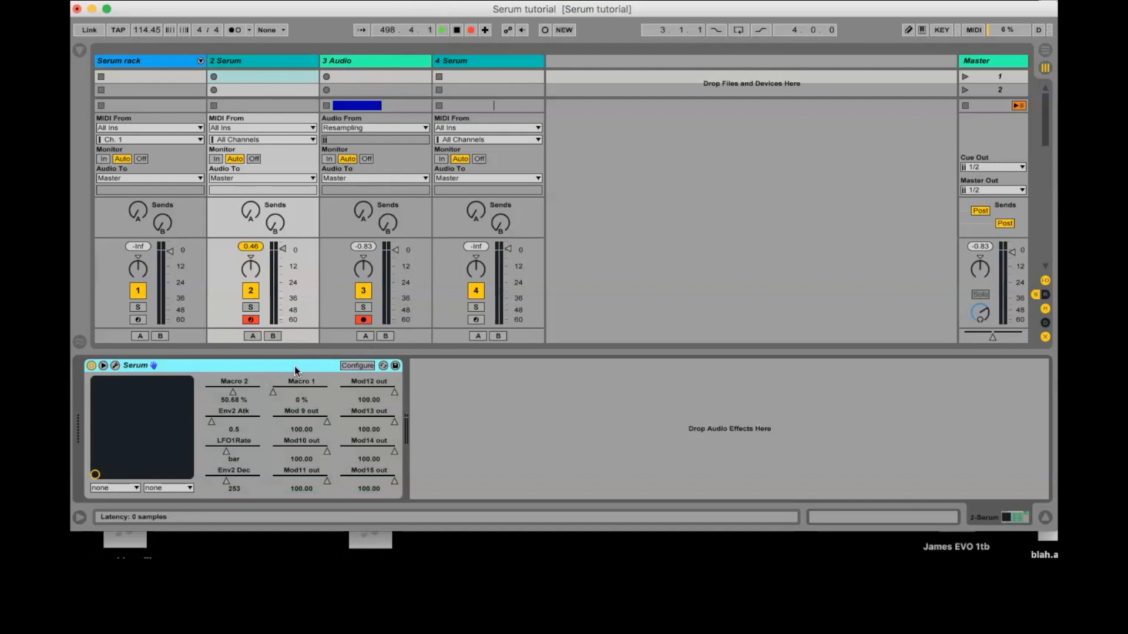
Step: Group the Serum device into an Instrument Rack and show the rack's macro controls
key(super+g)
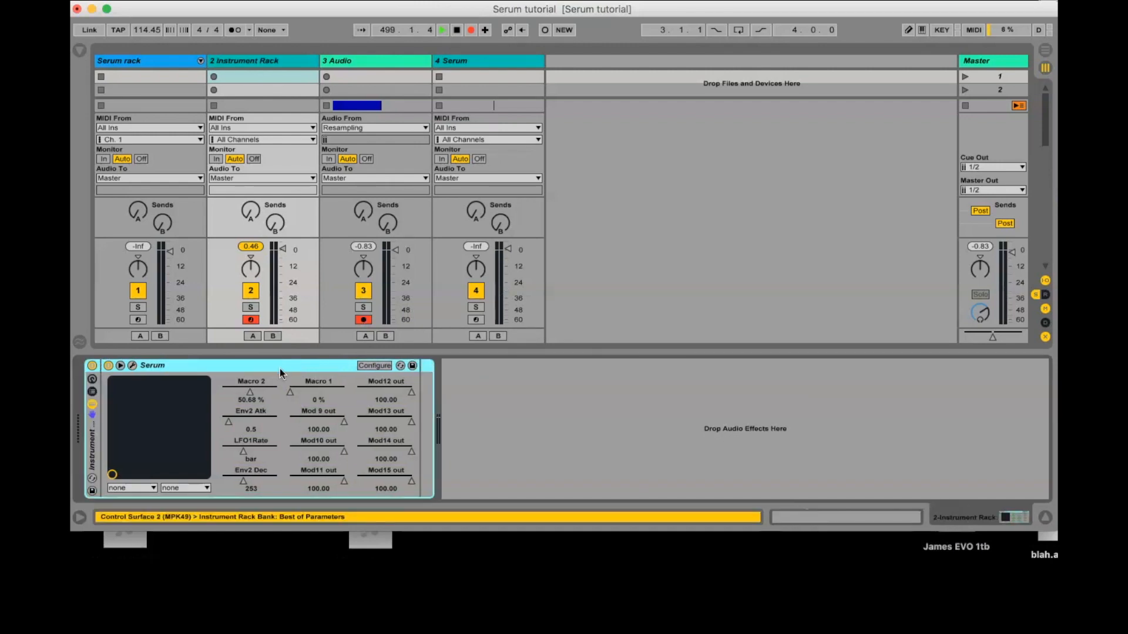
click(93, 391)
click(94, 391)
click(92, 380)
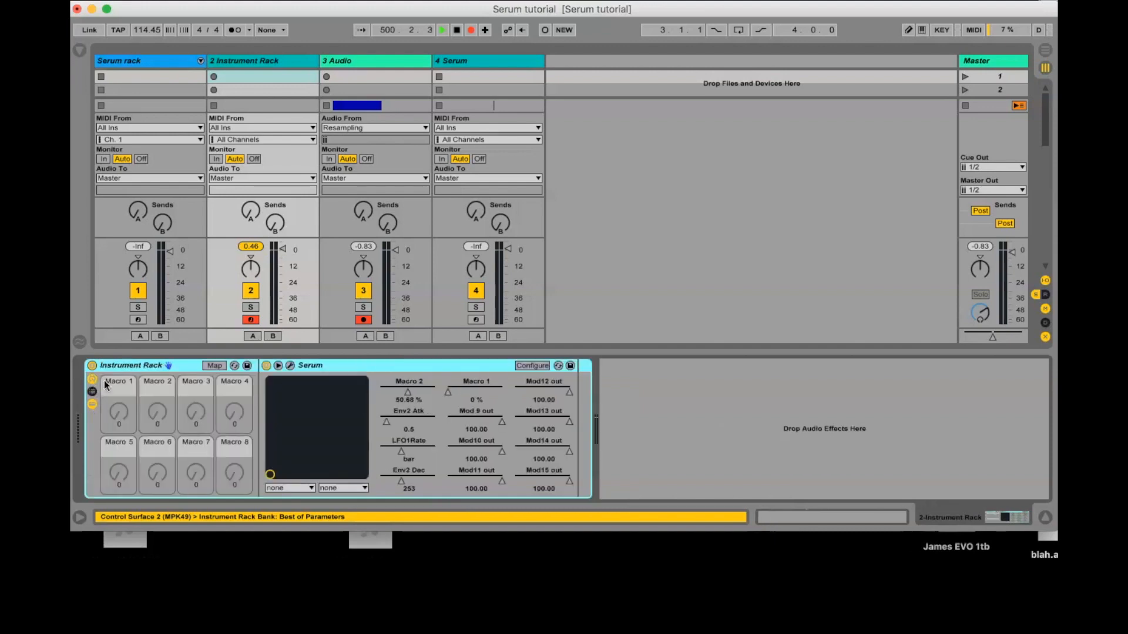
Step: Map Serum's Macro 2 parameter to the rack's first macro and rename that macro Env-LFO
right_click(412, 392)
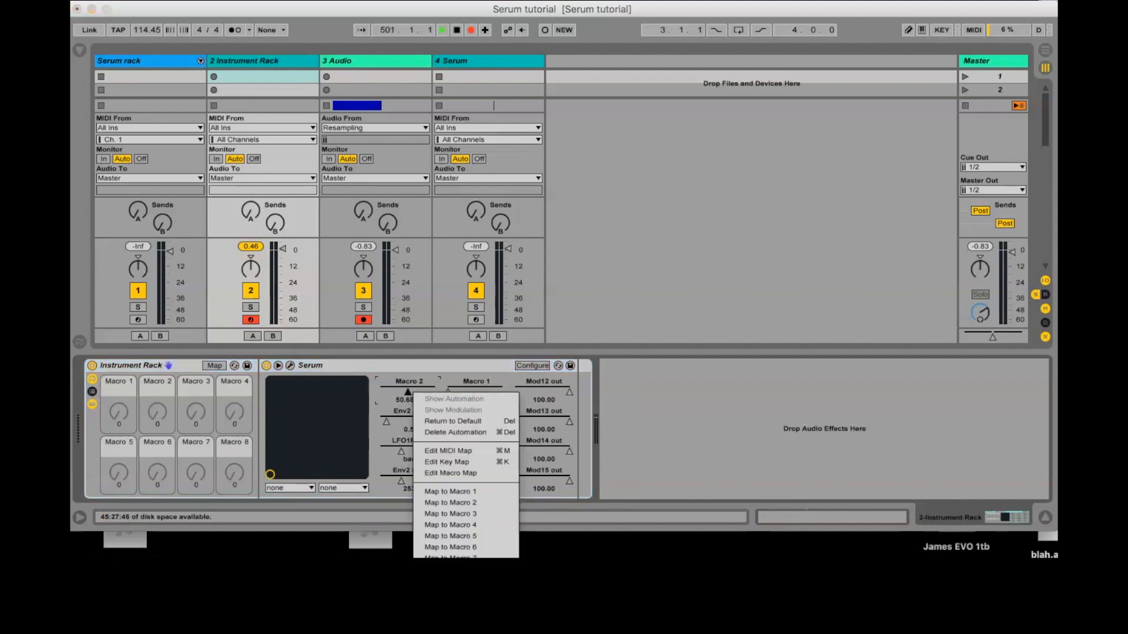
click(451, 492)
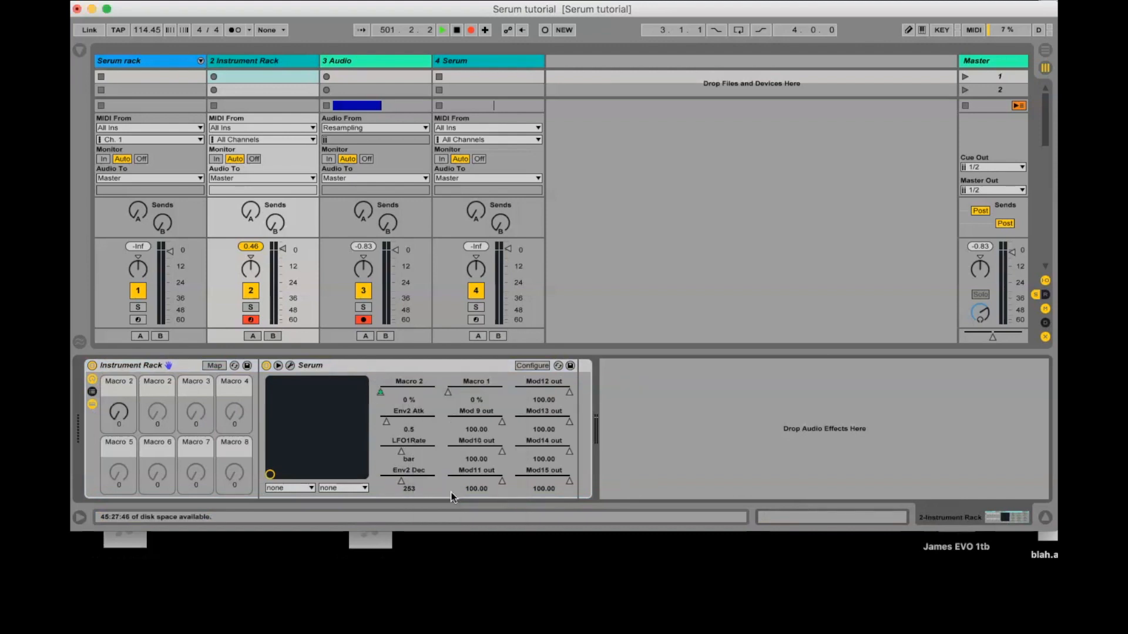
click(121, 388)
key(super+r)
text(Env-LFO)
key(Return)
Step: Map Env2 Atk and LFO1Rate to the rack's second macro and rename that macro Att/Rate
right_click(398, 414)
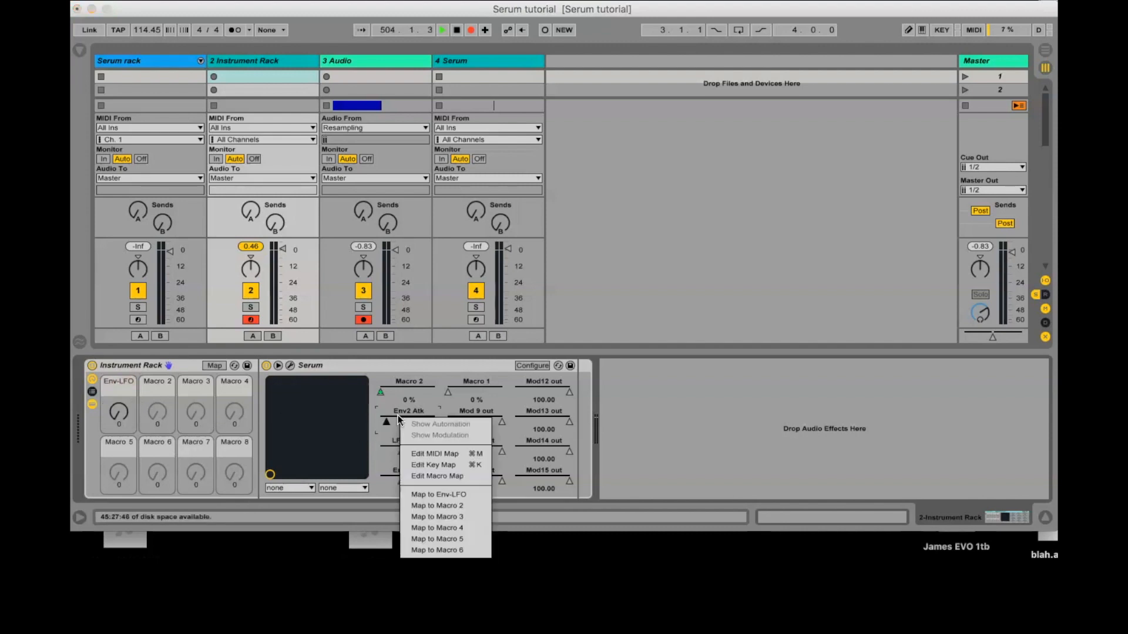
click(470, 504)
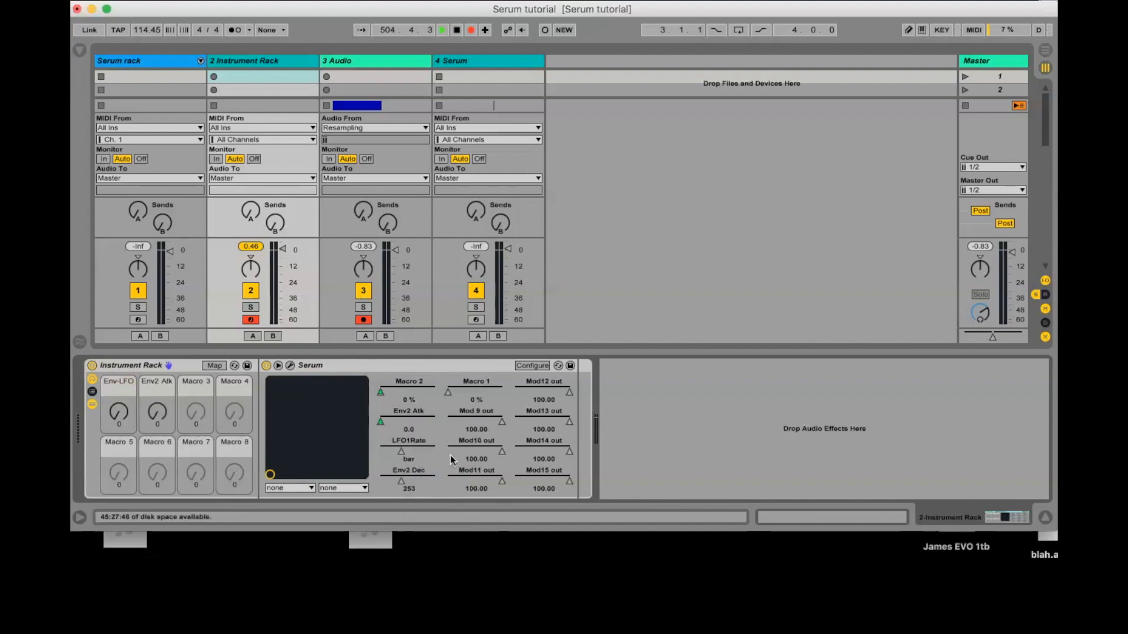
right_click(421, 451)
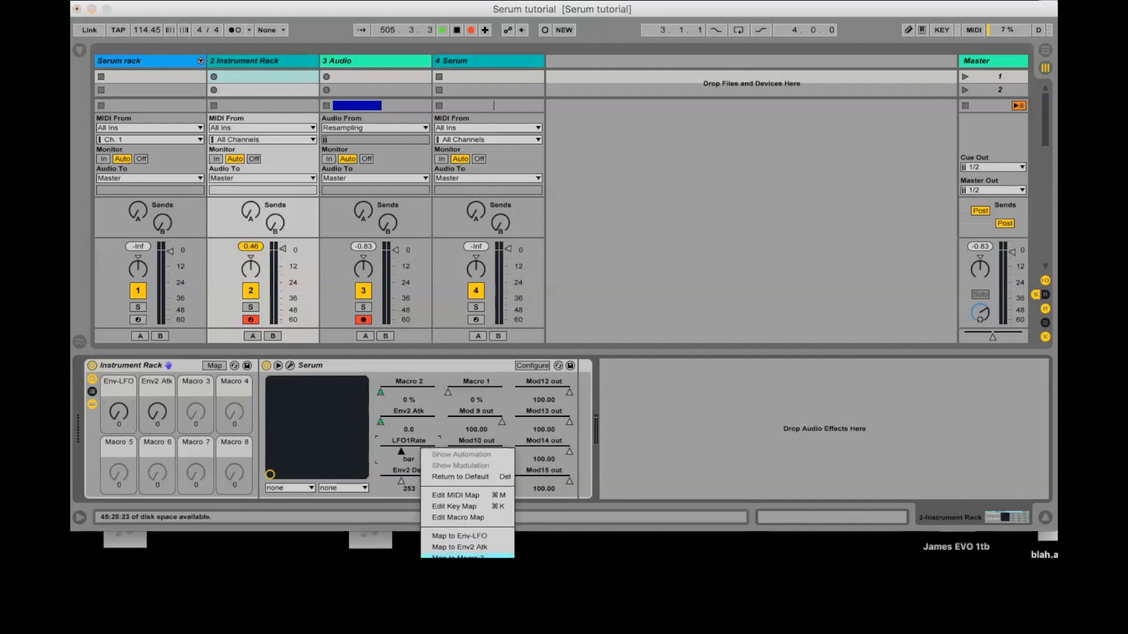
click(474, 542)
key(super+r)
text(A)
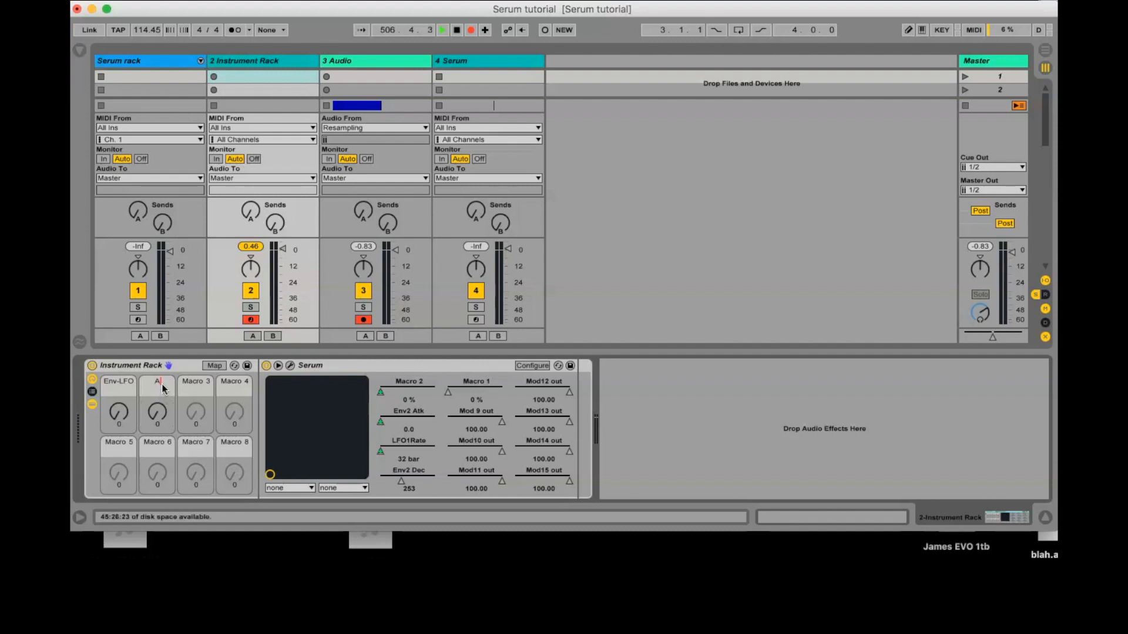
text(tk/Rate)
key(Return)
drag(117, 427, 120, 467)
drag(156, 414, 156, 414)
click(118, 417)
Step: Map Serum's Env2 Dec parameter to the rack's third macro
right_click(410, 476)
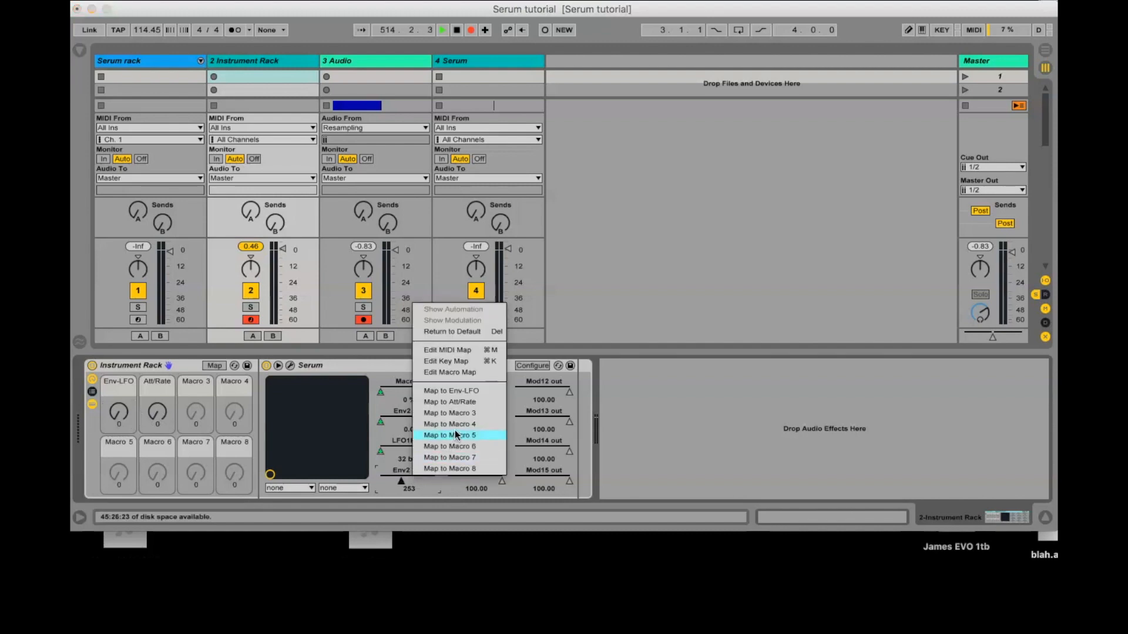
click(467, 413)
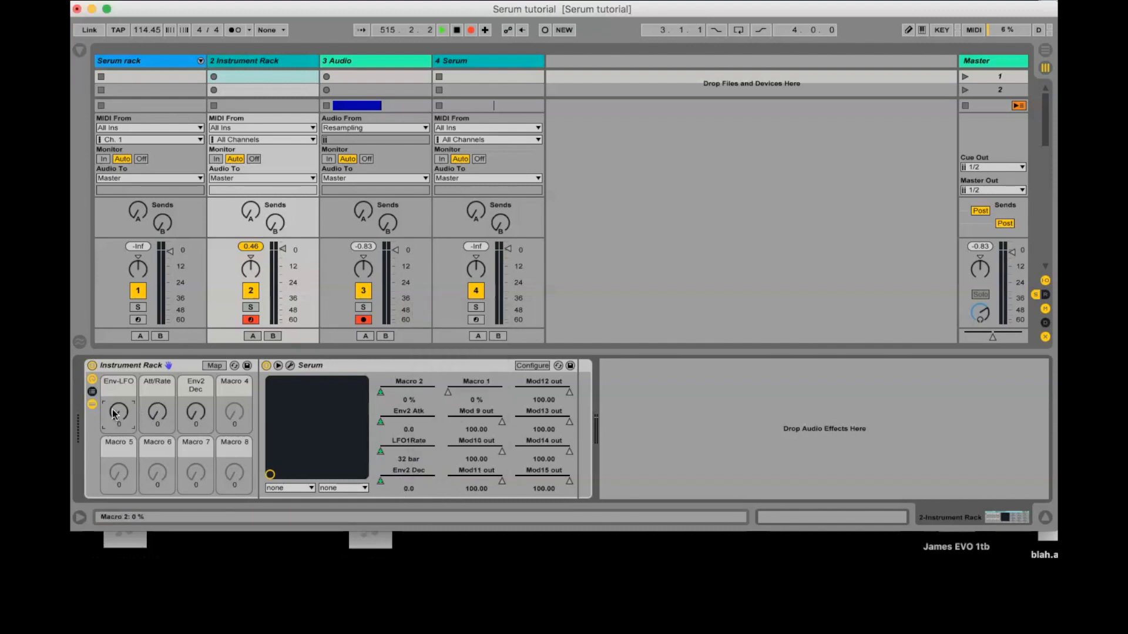
drag(115, 414, 115, 376)
mouse_move(196, 429)
mouse_down()
mouse_move(196, 414)
mouse_move(196, 437)
mouse_up()
drag(120, 418, 120, 456)
Step: Map Serum's Macro 1 parameter to the rack's fourth macro and rename that macro Direct
right_click(469, 396)
click(513, 501)
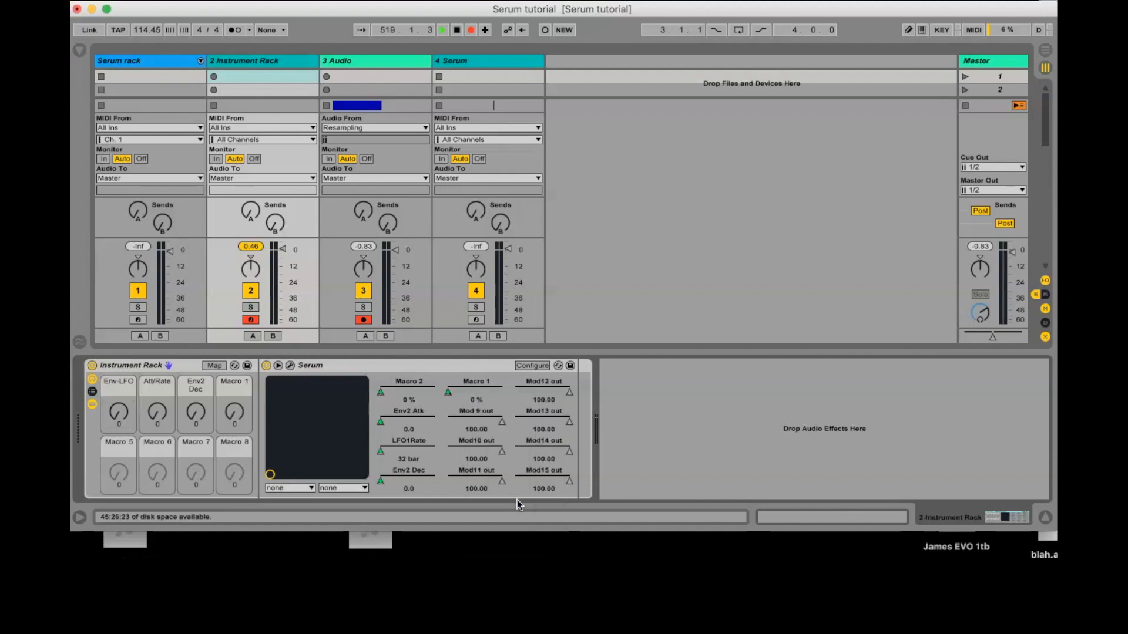
click(237, 383)
text(Direct)
key(Return)
Step: Map the Mod 9, Mod10 and Mod11 output parameters to the Env-LFO macro
right_click(495, 420)
click(525, 498)
right_click(495, 450)
click(525, 525)
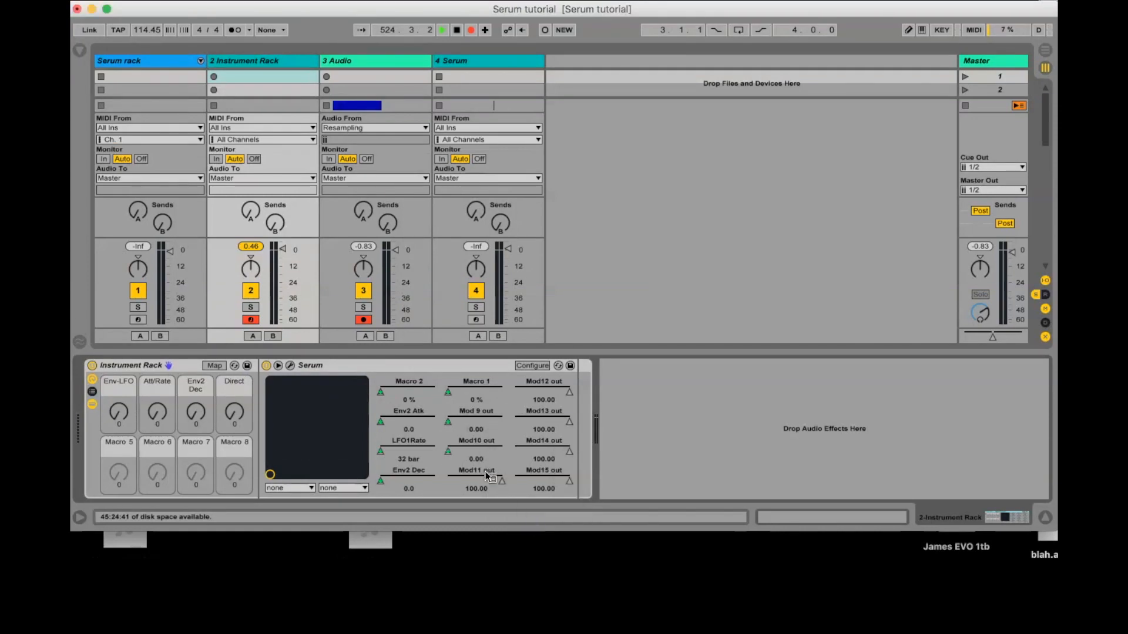
right_click(495, 479)
click(543, 554)
Step: Map the Mod12, Mod13, Mod14 and Mod15 output parameters to the Env-LFO macro
right_click(534, 389)
click(578, 470)
right_click(541, 419)
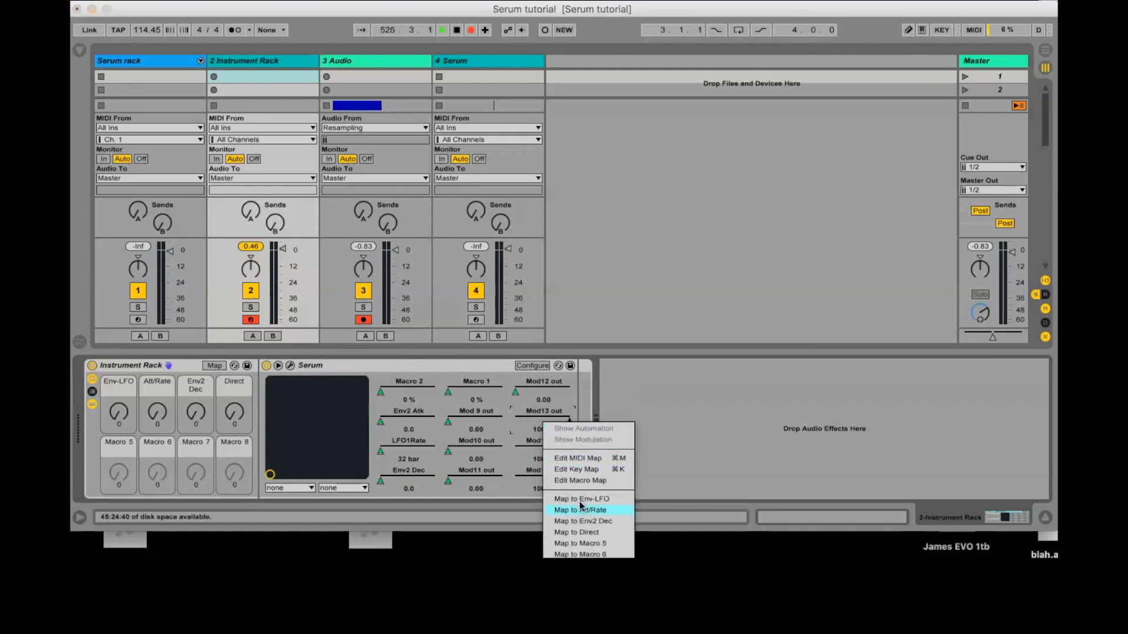
click(581, 505)
right_click(556, 448)
click(597, 534)
right_click(556, 481)
click(588, 552)
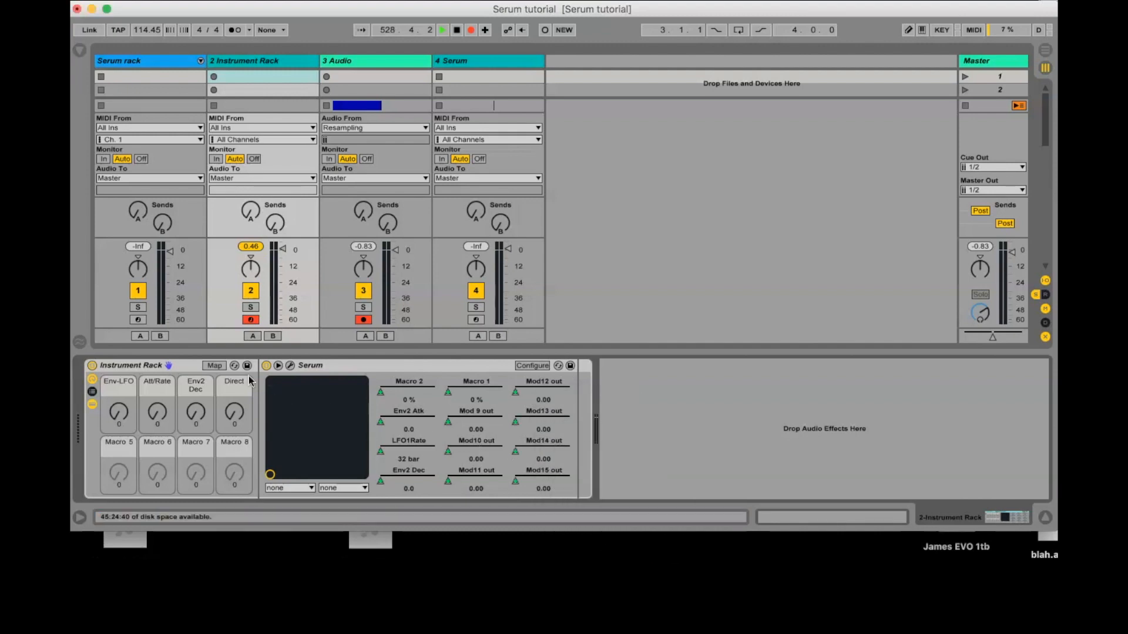
Step: Show the macro mappings and invert the Mod 9, Mod10 and Mod11 output ranges to minimum 100 and maximum 0
click(215, 366)
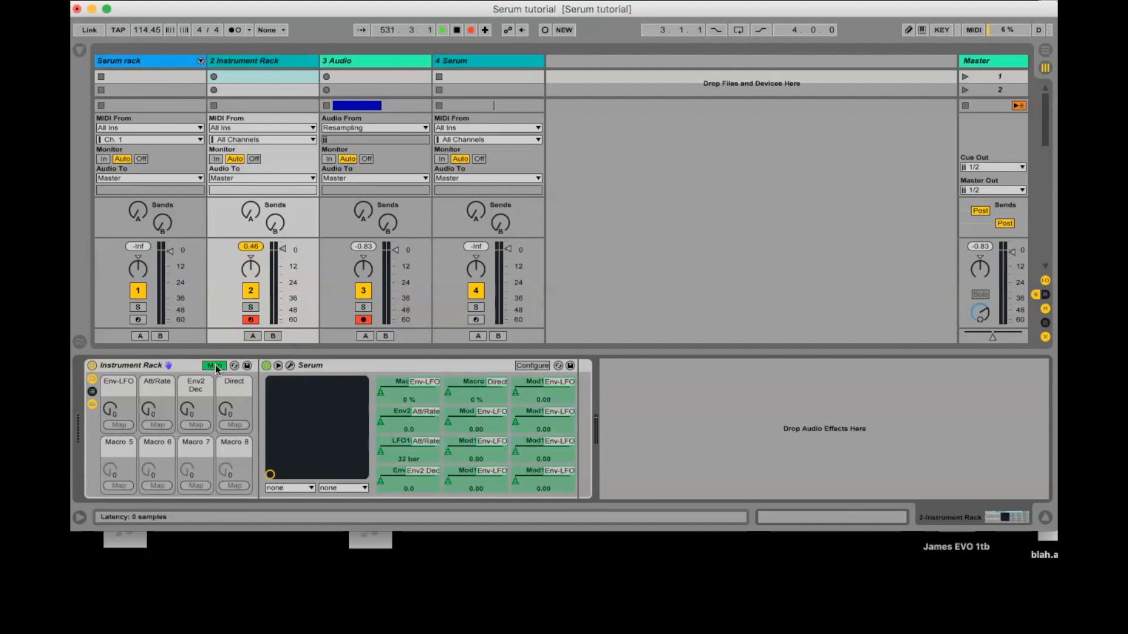
key(alt+super+b)
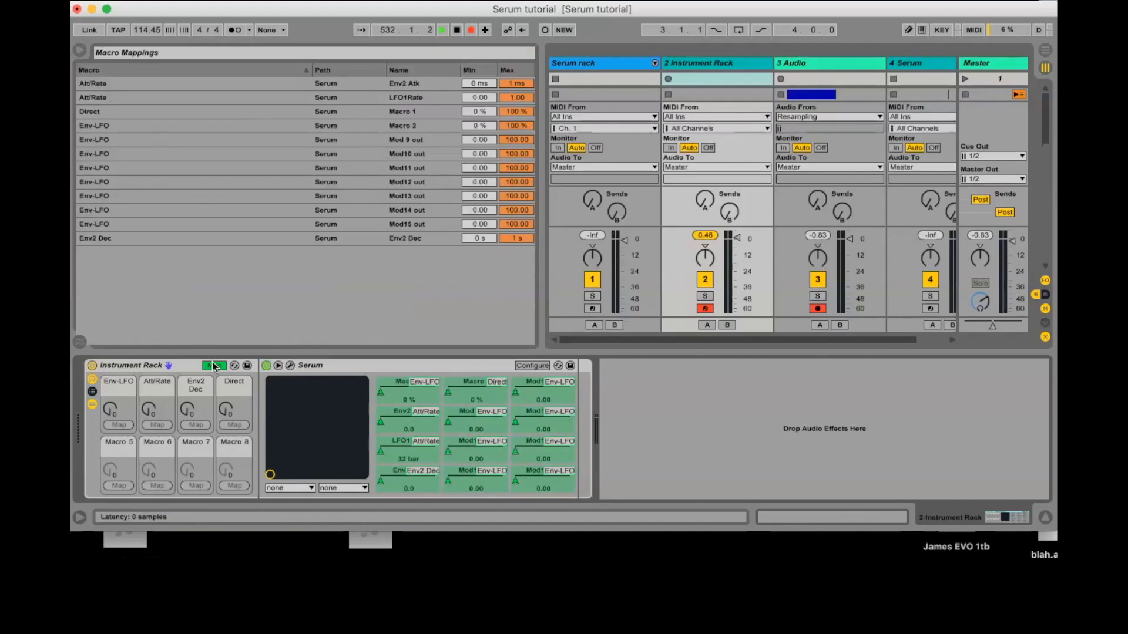
click(464, 411)
drag(481, 142, 480, 76)
drag(515, 141, 516, 206)
drag(478, 153, 479, 88)
drag(516, 154, 516, 221)
mouse_move(485, 167)
mouse_down()
mouse_move(485, 103)
mouse_move(517, 233)
mouse_up()
Step: Invert the Mod12 to Mod15 output ranges to minimum 100 and maximum 0, and leave macro mapping mode
drag(484, 182, 484, 118)
drag(518, 182, 518, 247)
drag(484, 196, 484, 131)
drag(518, 197, 518, 261)
drag(485, 212, 485, 147)
drag(517, 211, 516, 275)
drag(481, 226, 481, 161)
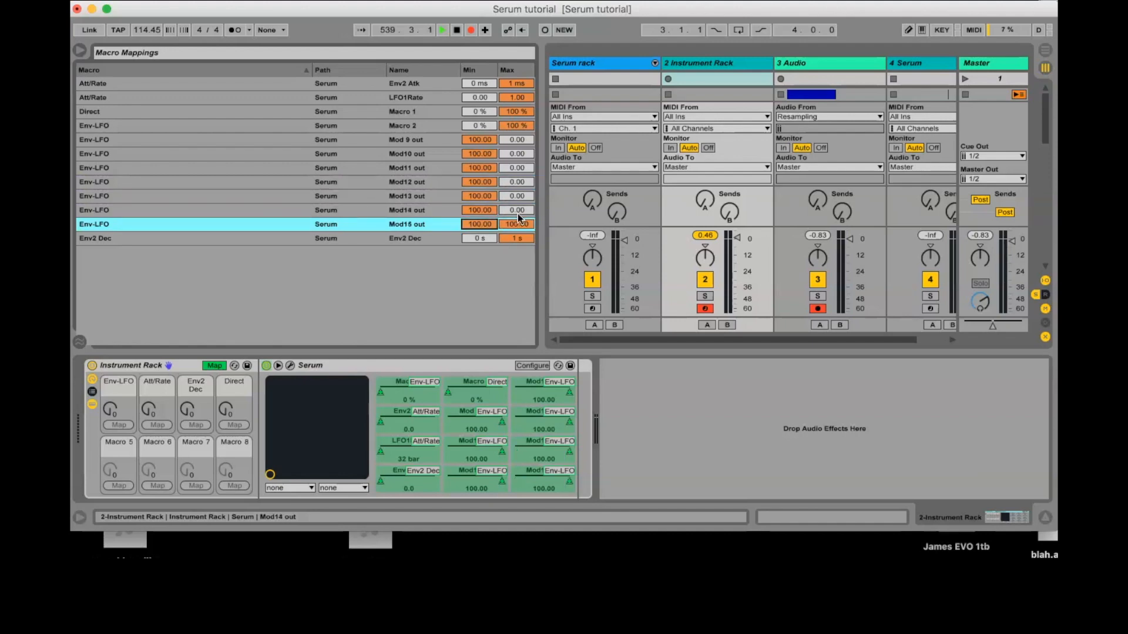
click(214, 365)
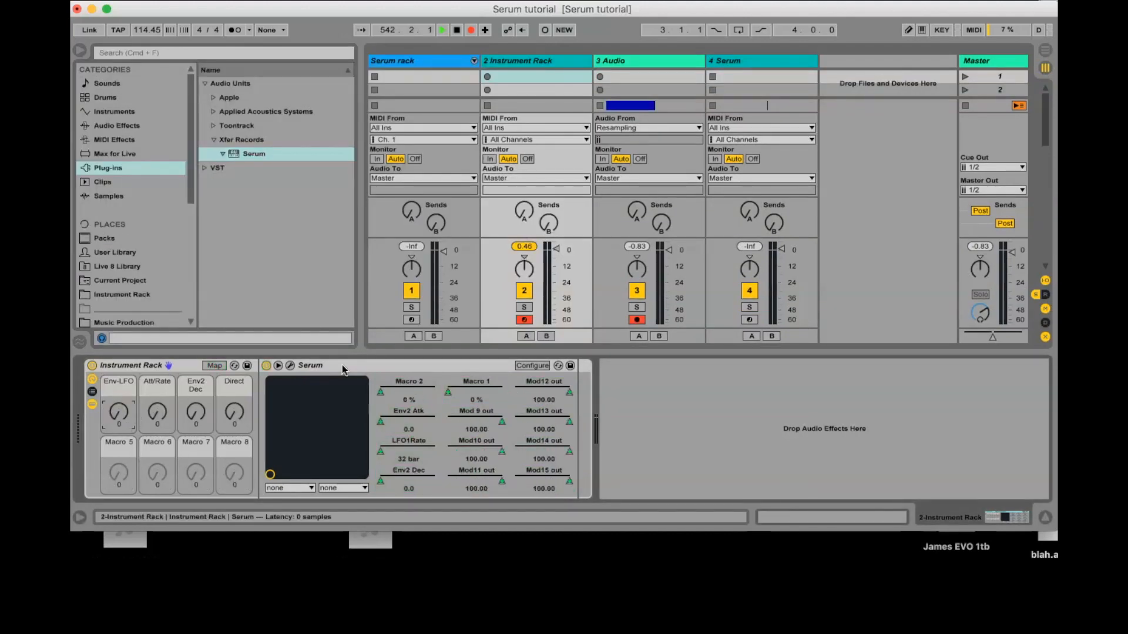
Step: Open Serum's modulation matrix and raise the rack's Env-LFO macro to 127 to check the Env 2 outputs
click(289, 367)
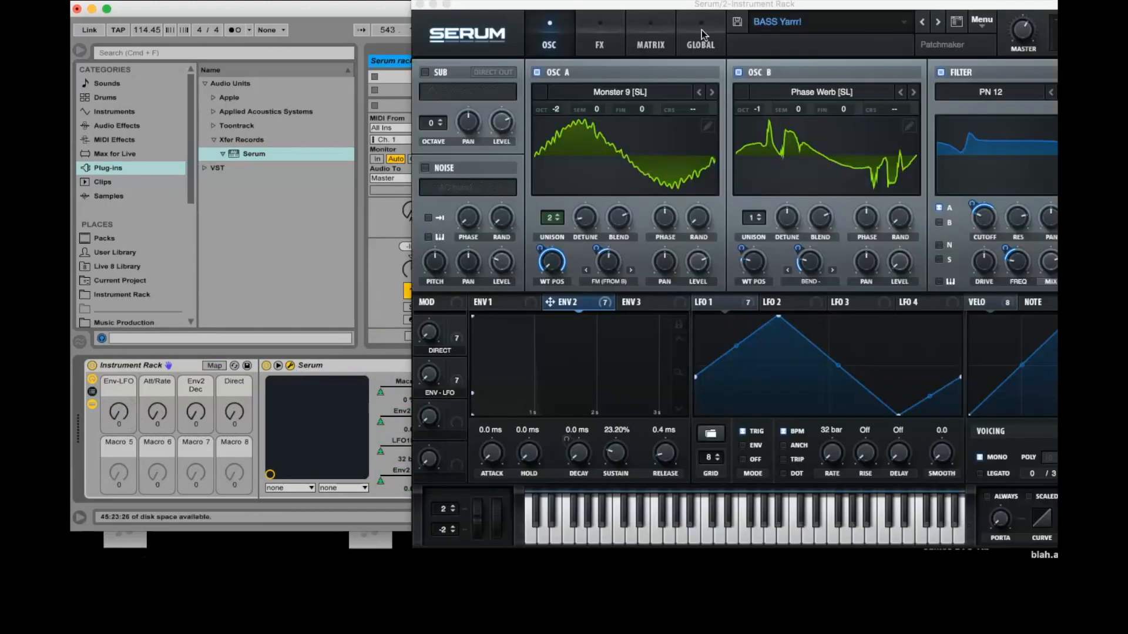
click(651, 38)
drag(122, 418, 122, 382)
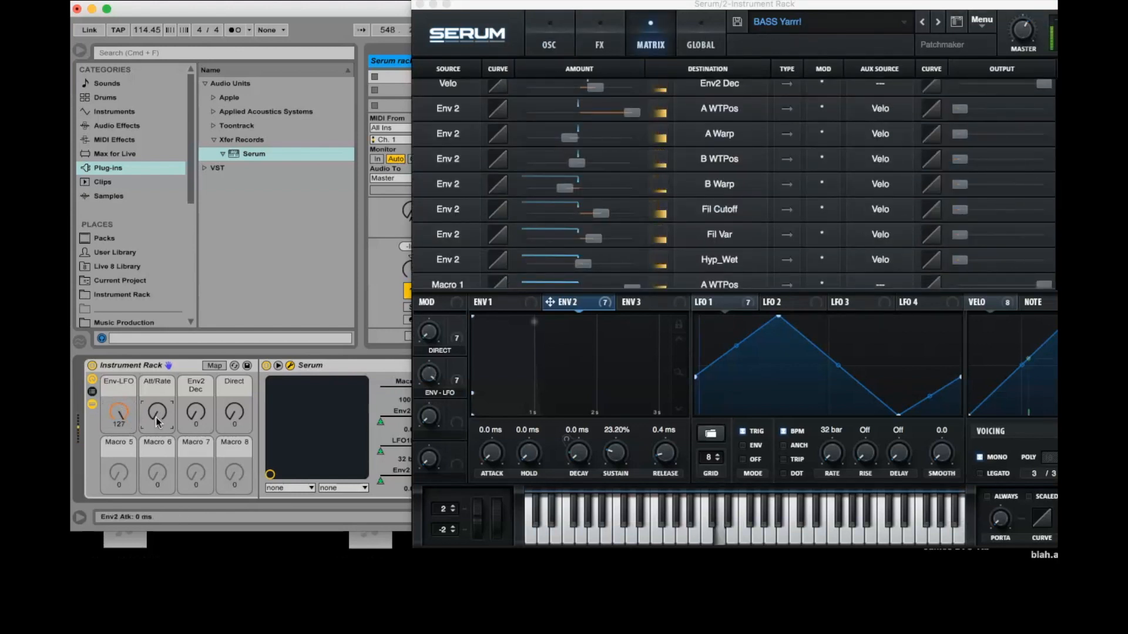
Step: Return the Env-LFO macro to 0, then sweep the Att/Rate macro up to about 67 and back to 0
drag(156, 422, 118, 420)
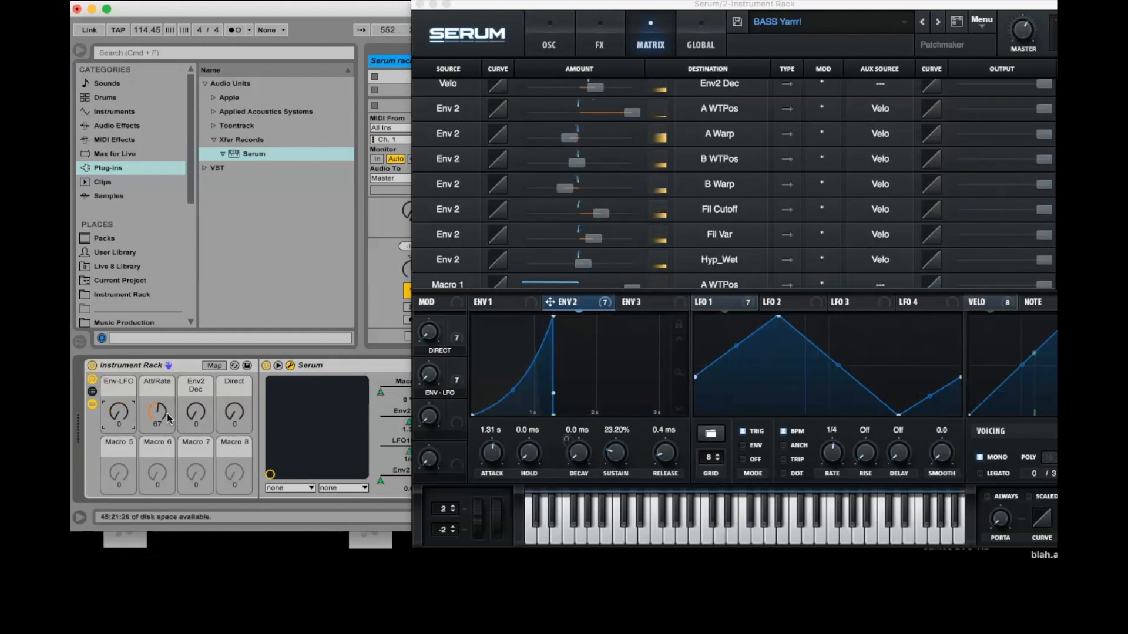
drag(157, 414, 157, 415)
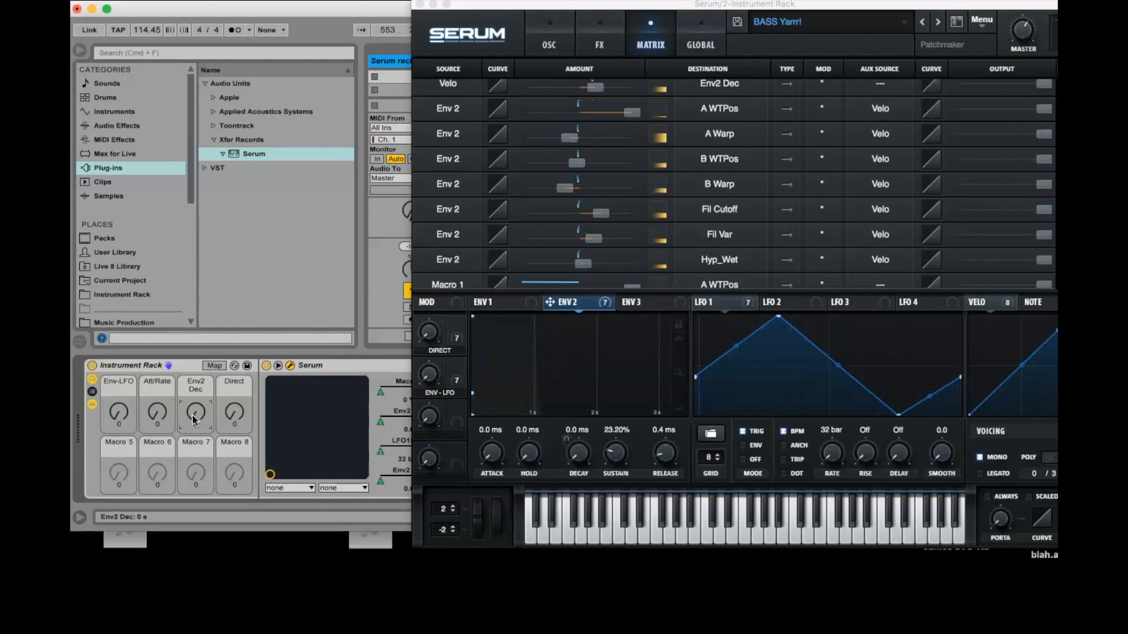
Step: Audition short and long envelope decays with the rack's Env2 Dec macro, leaving it at 45
drag(192, 414, 192, 414)
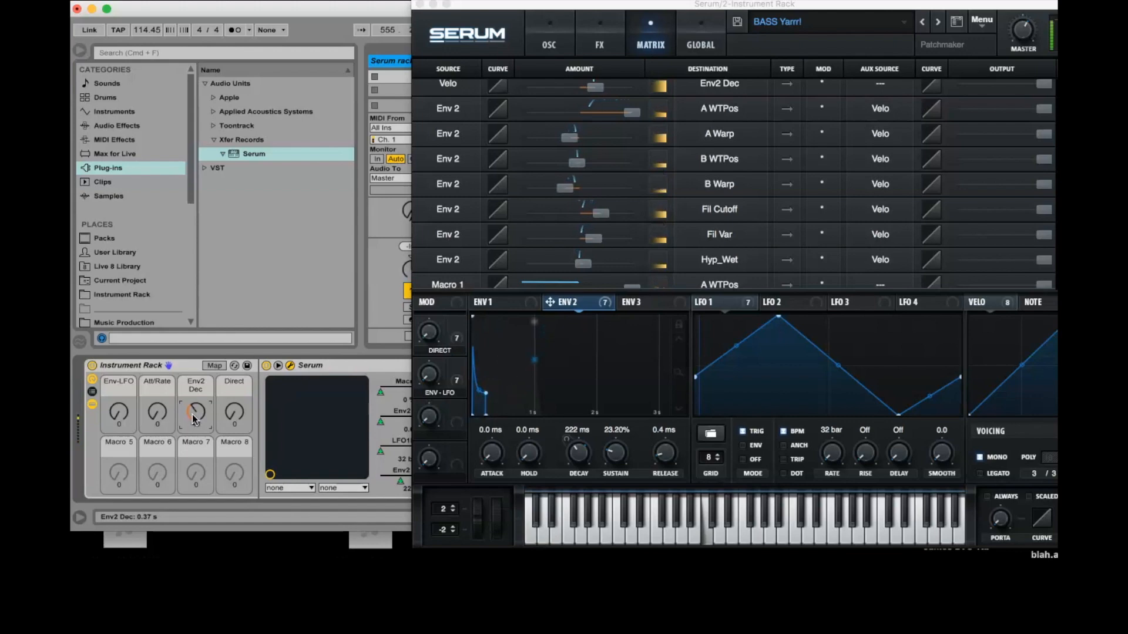
drag(191, 414, 191, 415)
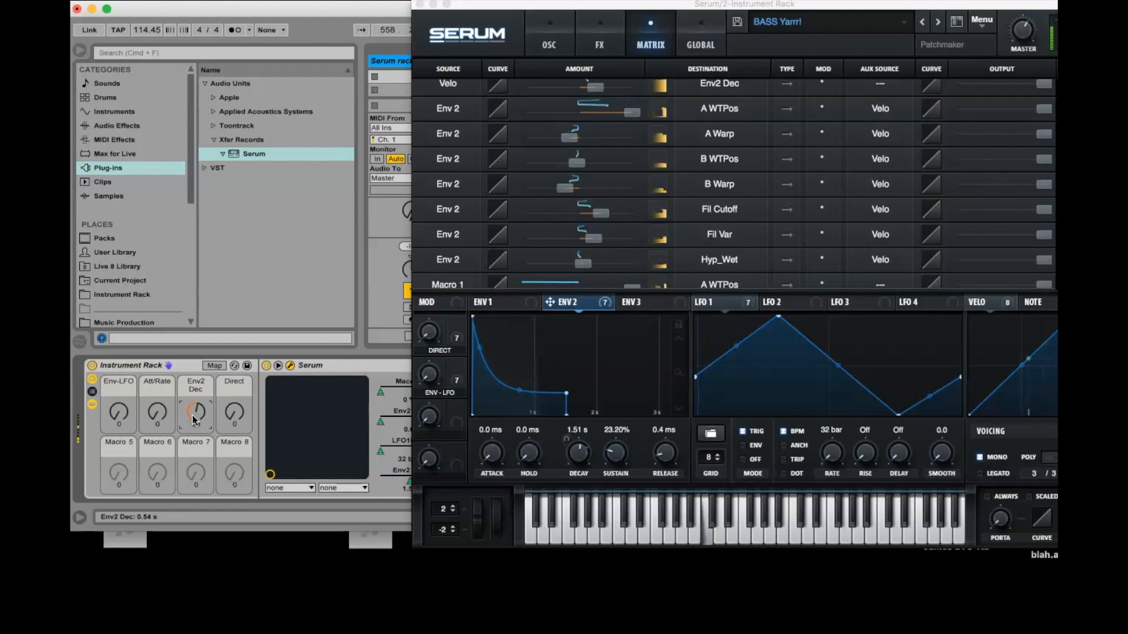
drag(192, 414, 192, 414)
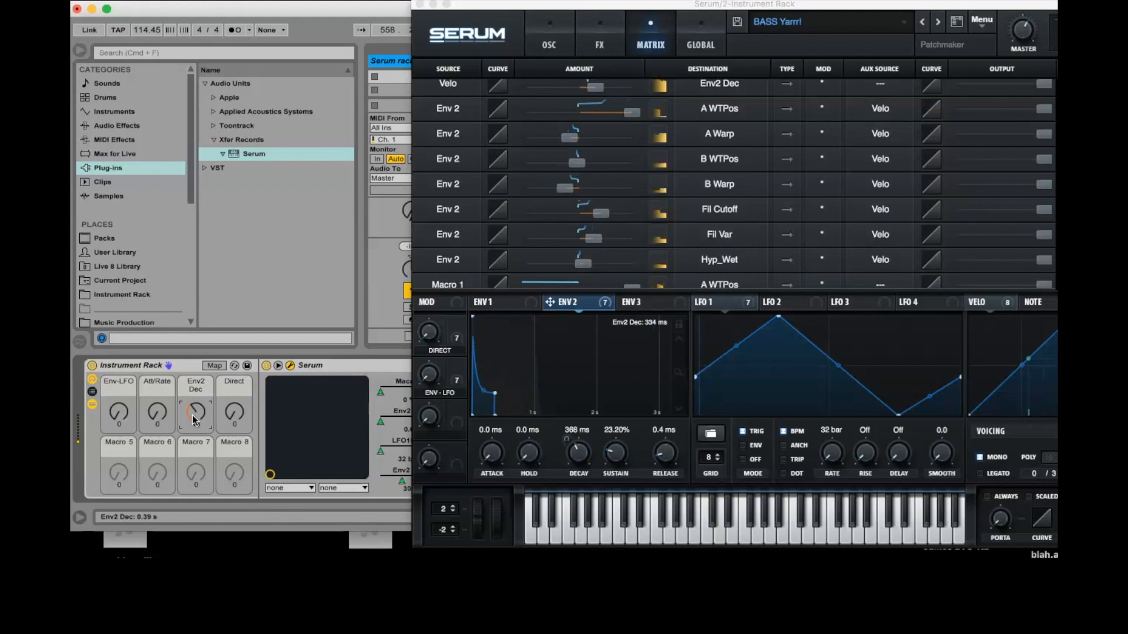
drag(192, 414, 193, 414)
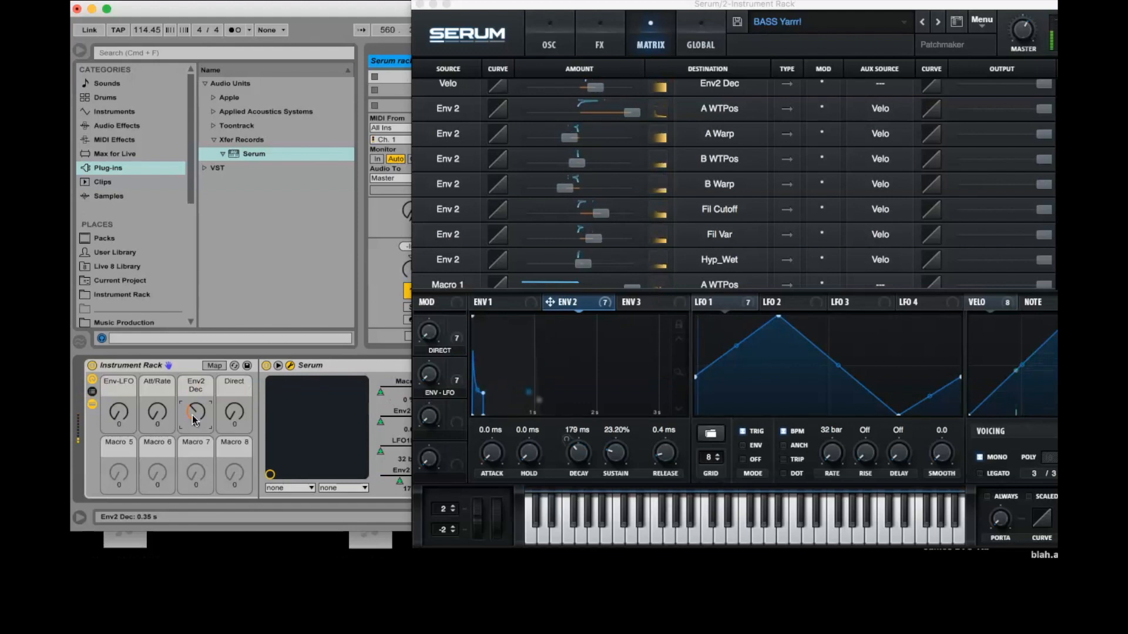
Step: Audition slower attack and faster LFO rates by raising the Att/Rate macro to about 42, then reset it to 0
click(157, 413)
drag(157, 414, 157, 414)
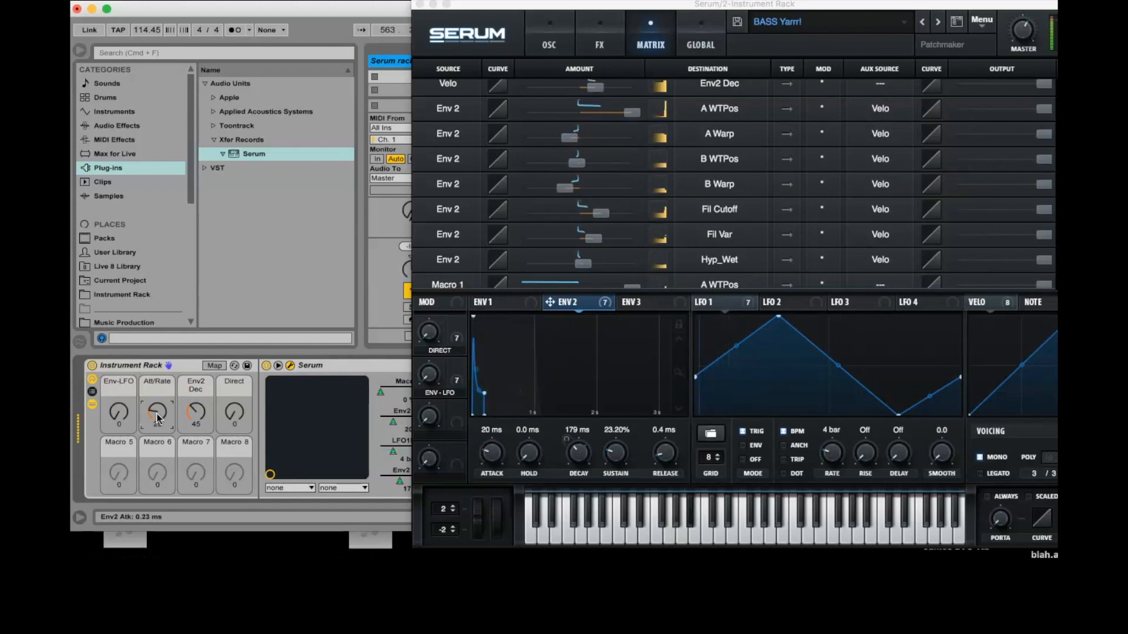
drag(157, 414, 157, 414)
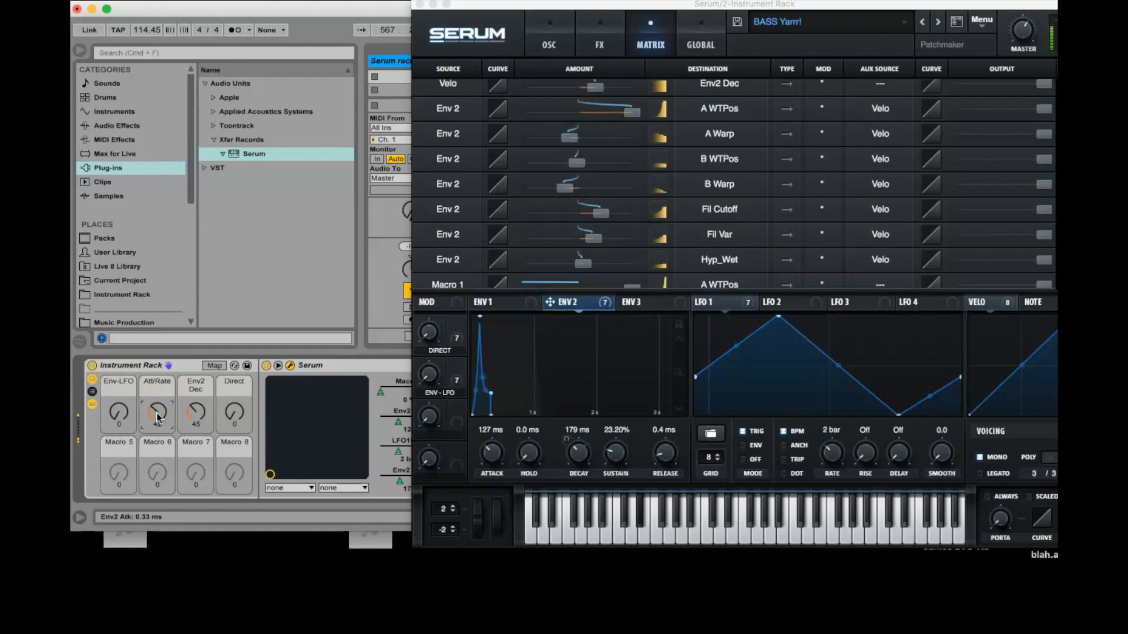
key(Delete)
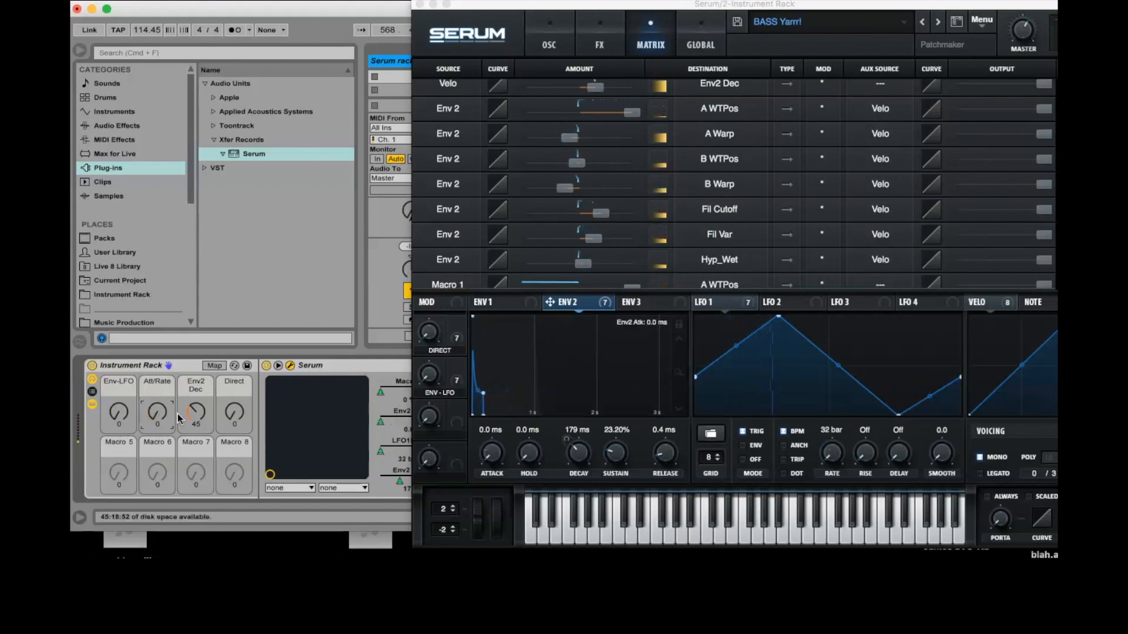
Step: Reset the Env2 Dec macro to 0 and set the Env-LFO macro to its midpoint of 64
drag(191, 414, 191, 444)
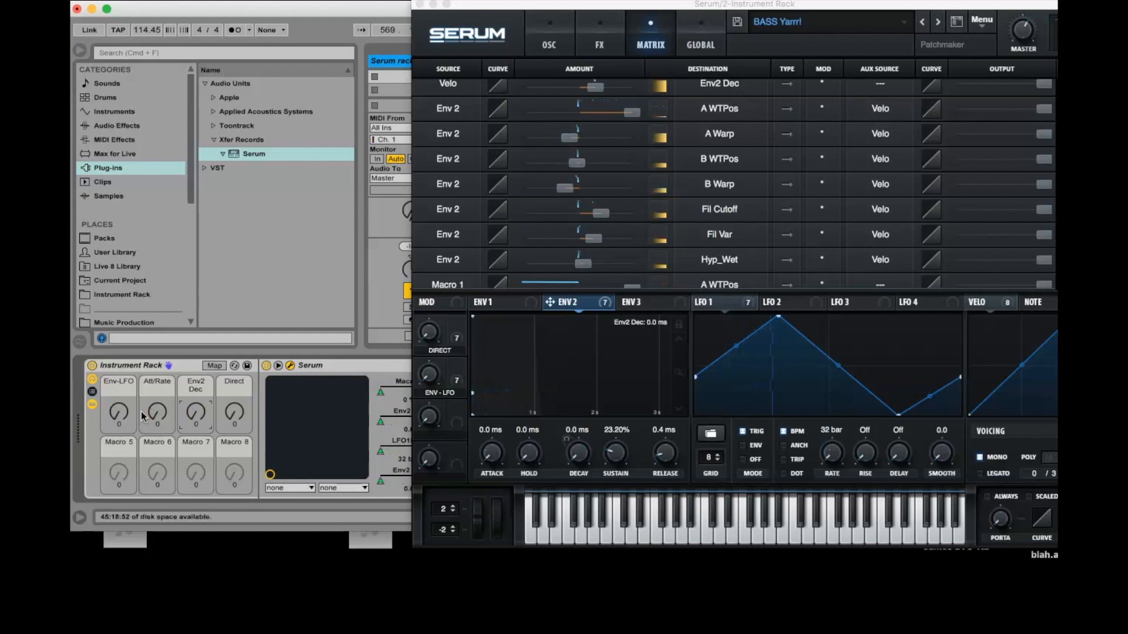
mouse_move(116, 414)
mouse_down()
mouse_move(116, 382)
mouse_move(116, 408)
mouse_up()
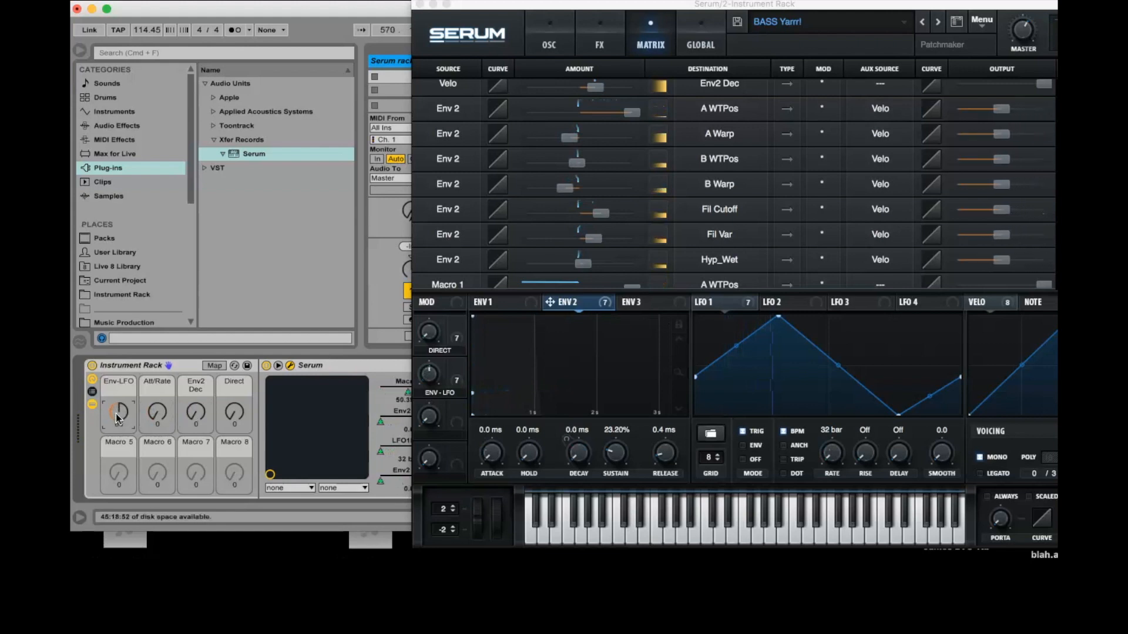
Step: Sweep the Direct macro to audition the direct modulation and return it to 0
click(231, 418)
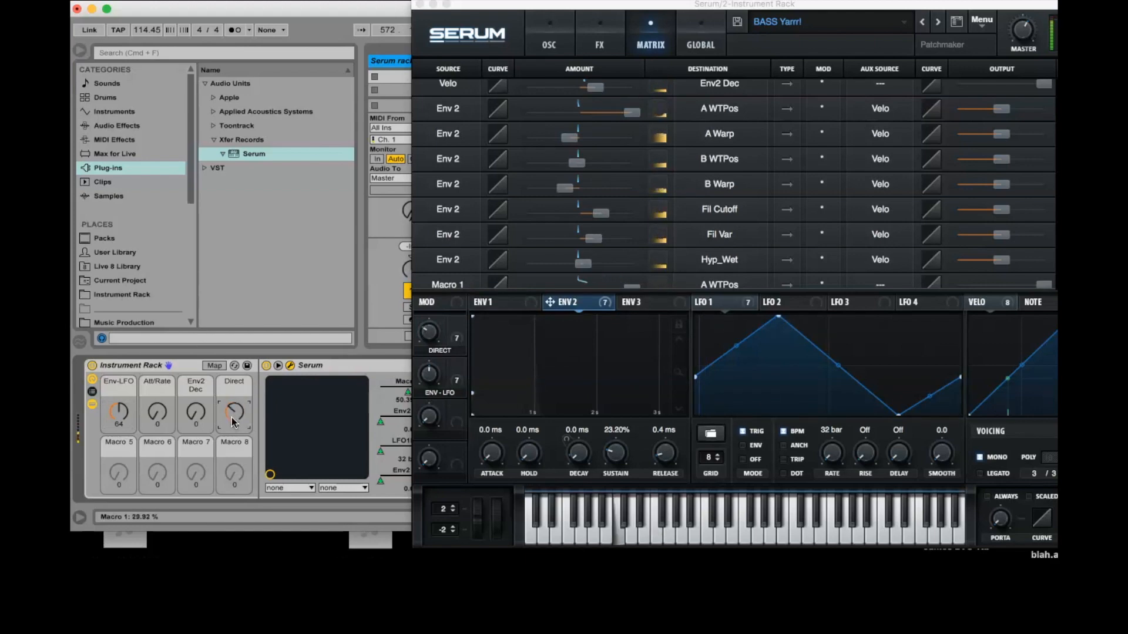
mouse_move(232, 422)
mouse_down()
mouse_move(232, 391)
mouse_move(233, 438)
mouse_up()
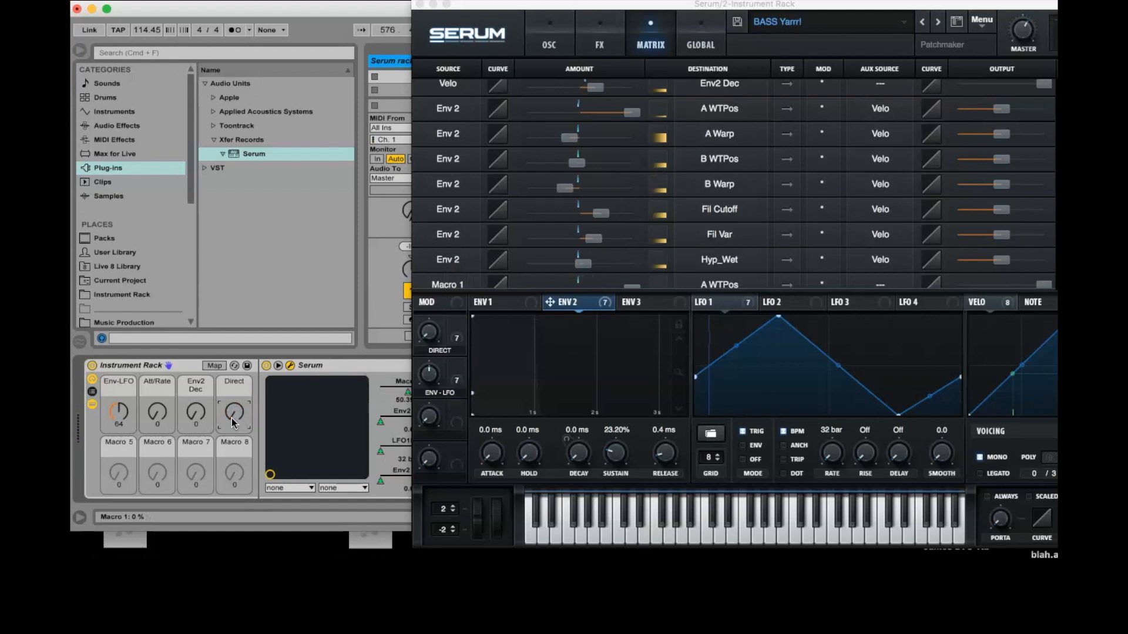
Step: Review the LFO 1, Env 2 and Macro 1 assignments and the unused slots in Serum's modulation matrix
scroll(898, 208, down, 2)
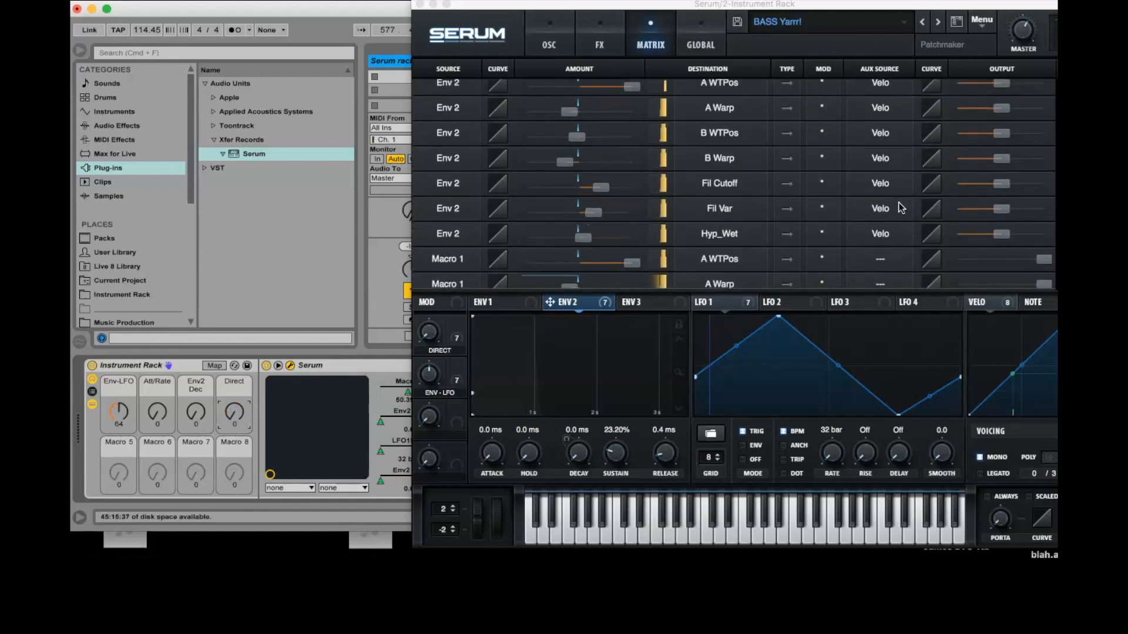
scroll(901, 207, up, 8)
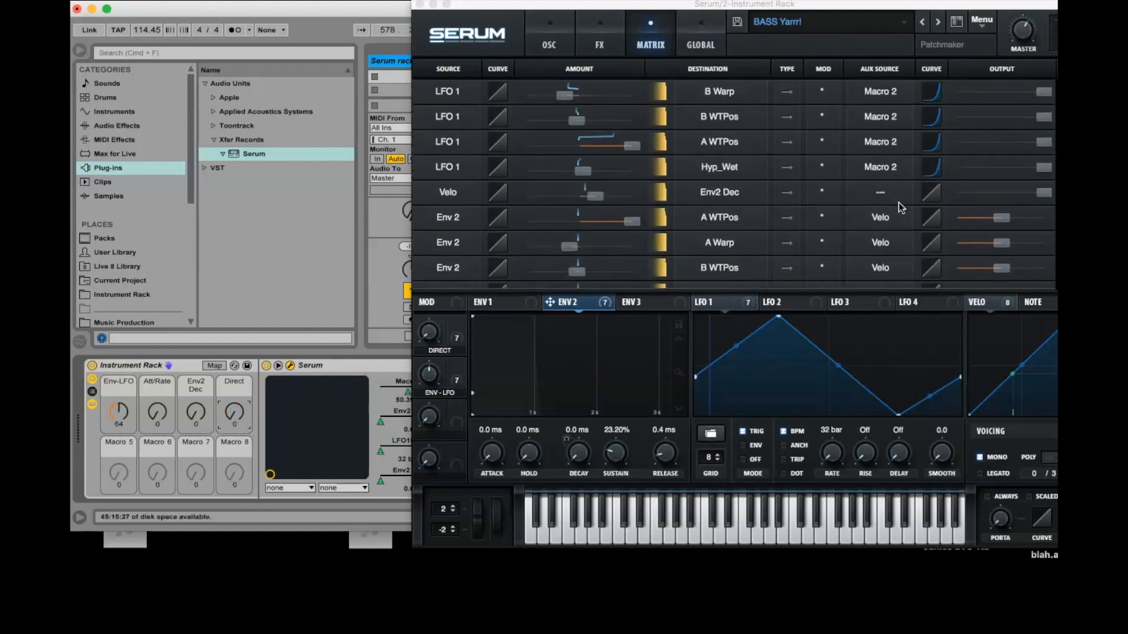
scroll(901, 207, up, 2)
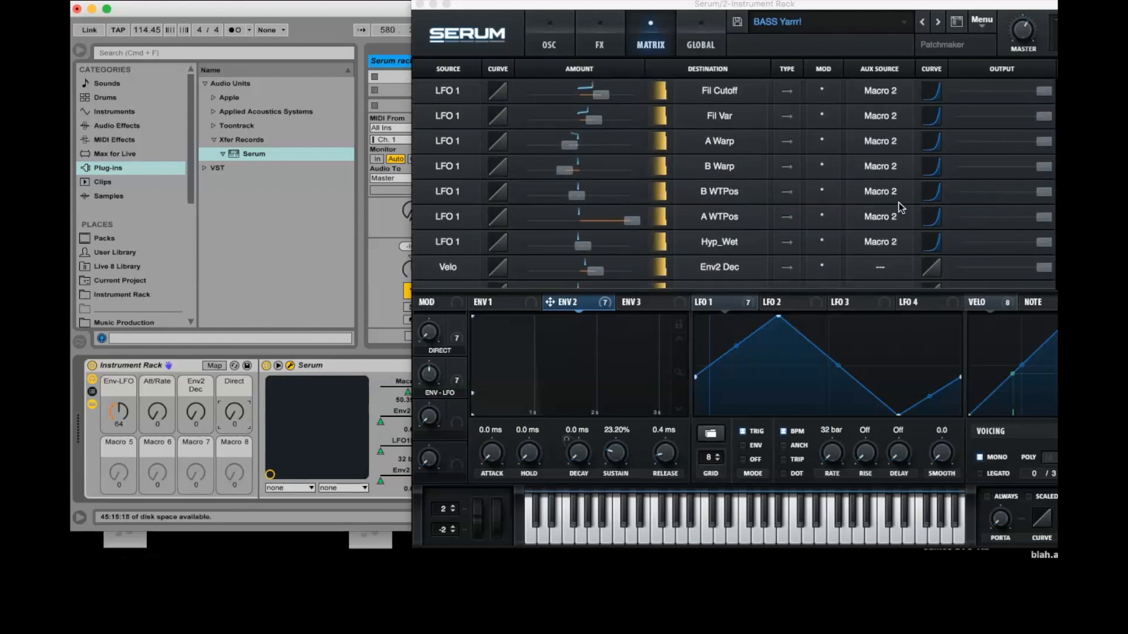
scroll(900, 207, down, 6)
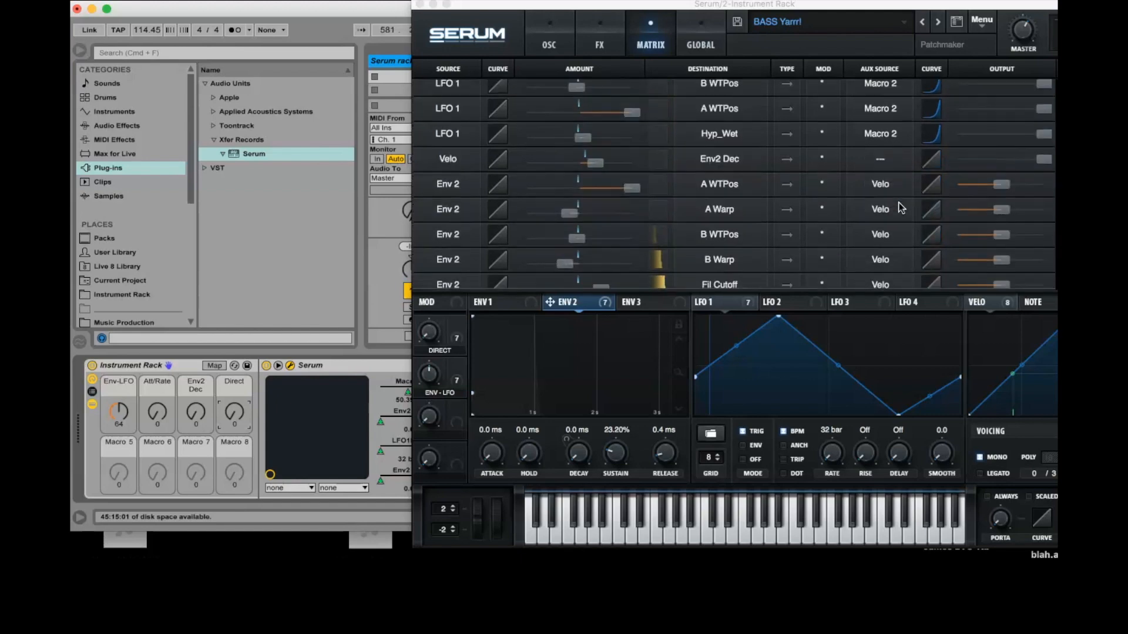
scroll(899, 203, down, 10)
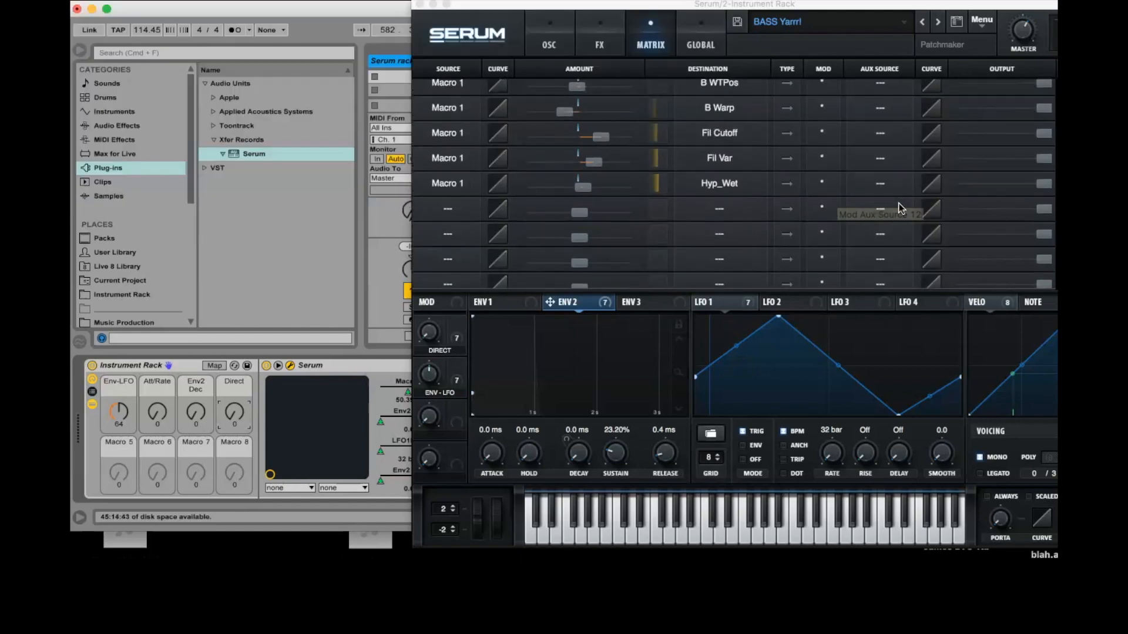
scroll(906, 229, down, 2)
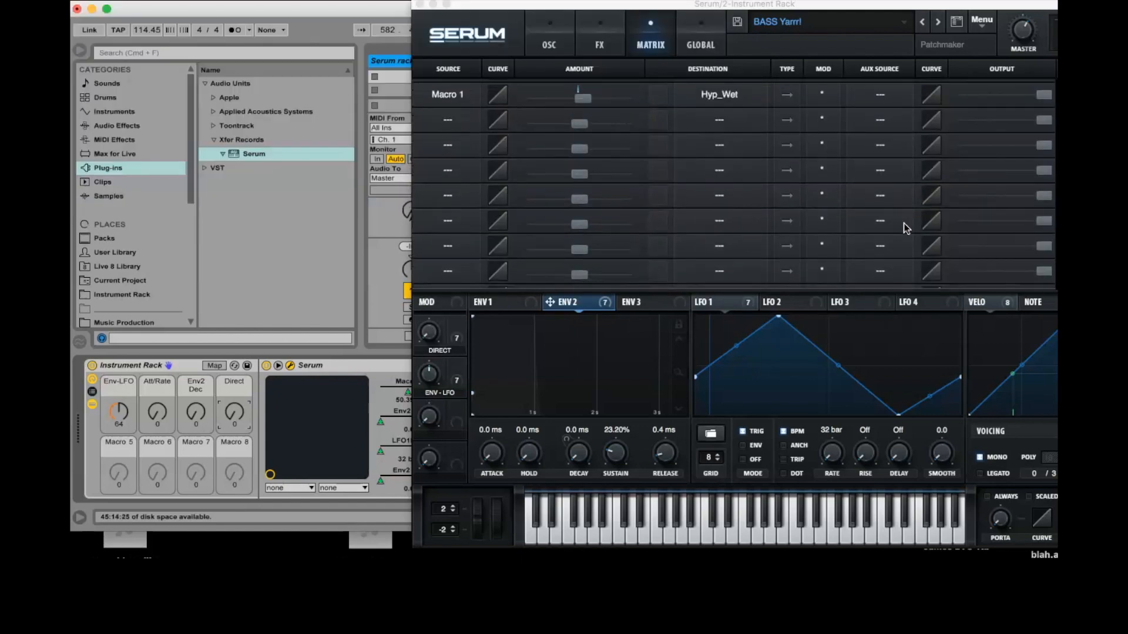